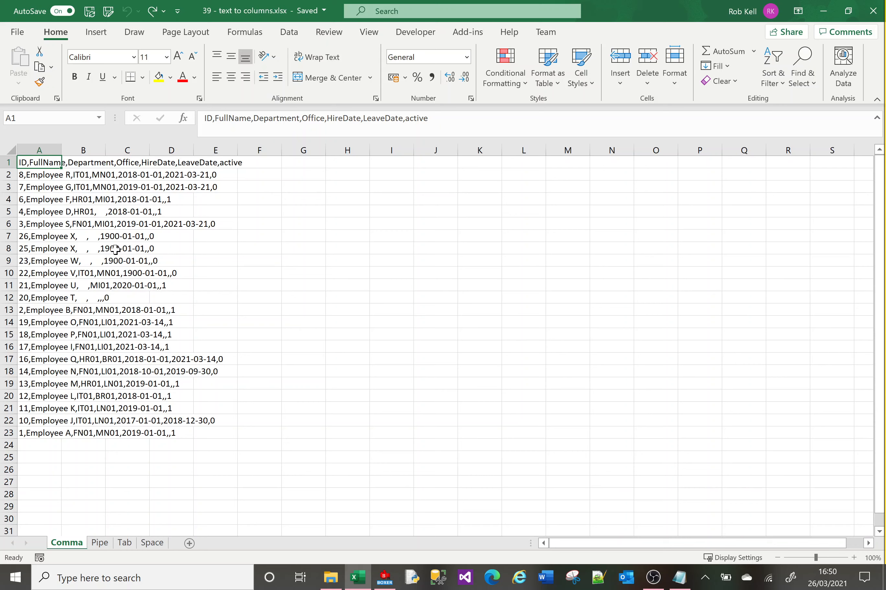
# - Look through the comma-separated employee records in column A of the Comma sheet, starting from the header row
pyautogui.press('Down')
pyautogui.press('Down')
pyautogui.press('Down')
pyautogui.press('Down')
pyautogui.press('Down')
pyautogui.press('Down')
pyautogui.press('Down')
pyautogui.press('Down')
pyautogui.press('Down')
pyautogui.press('Down')
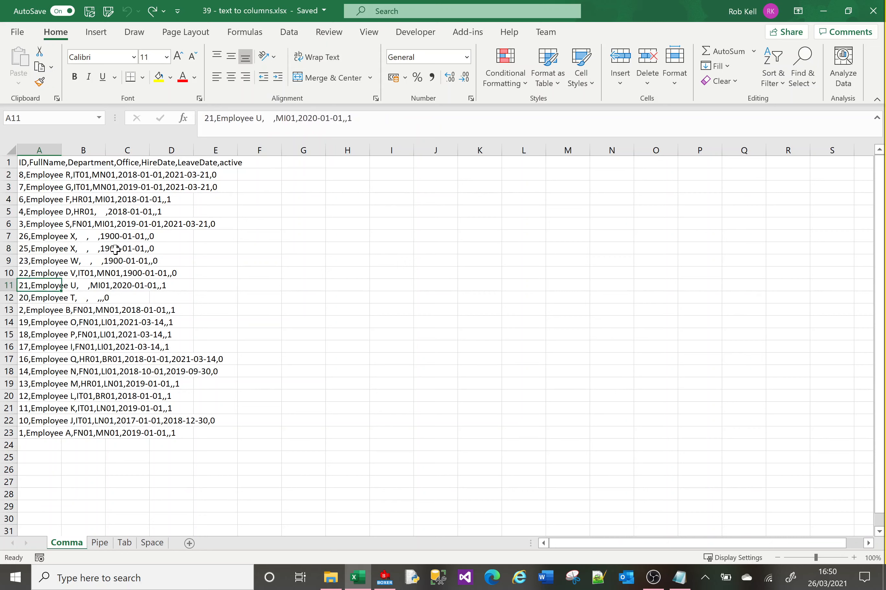
pyautogui.press('Down')
pyautogui.press('Down')
pyautogui.press('Down')
pyautogui.press('Down')
pyautogui.press('Down')
pyautogui.press('Down')
pyautogui.press('Up')
pyautogui.press('Up')
pyautogui.press('Up')
pyautogui.press('Up')
pyautogui.press('Up')
pyautogui.press('Up')
pyautogui.press('Up')
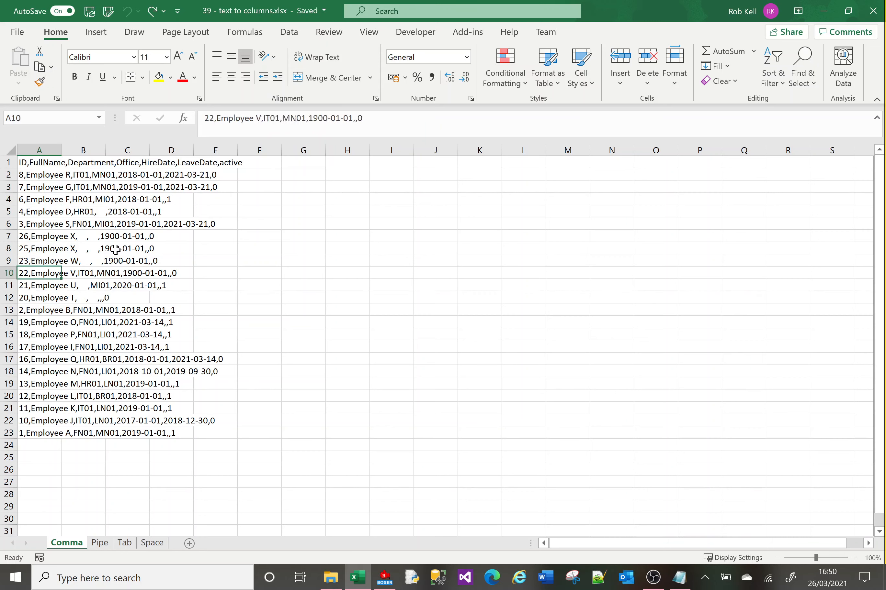
pyautogui.press('Up')
pyautogui.press('Up')
pyautogui.press('Up')
pyautogui.press('Up')
pyautogui.press('Up')
pyautogui.press('Up')
pyautogui.press('Up')
pyautogui.press('Up')
pyautogui.press('Up')
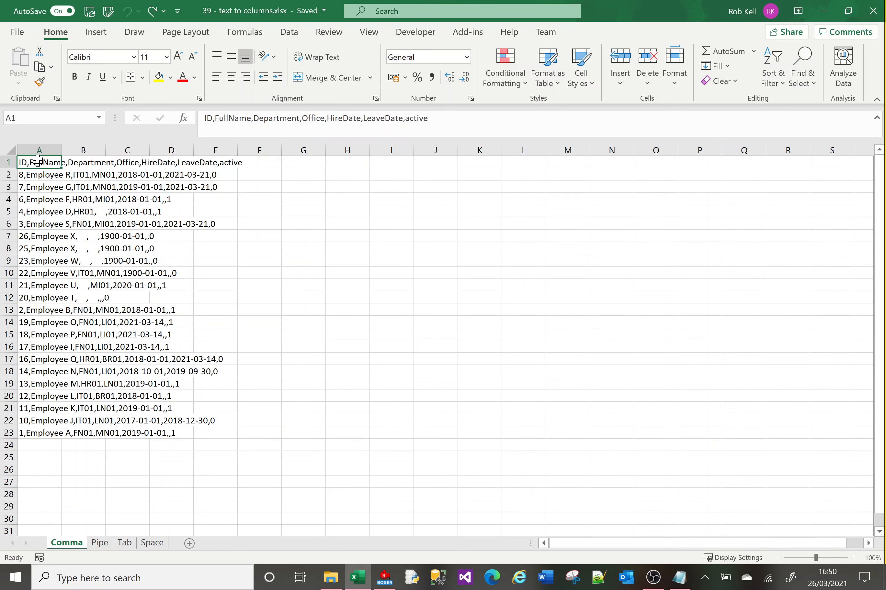
# - Check the cells beside the records, across columns B to E, for separate data and return to A1
pyautogui.press('Right')
pyautogui.press('Down')
pyautogui.press('Down')
pyautogui.press('Down')
pyautogui.press('Down')
pyautogui.press('Down')
pyautogui.press('Right')
pyautogui.press('Right')
pyautogui.press('Right')
pyautogui.press('Down')
pyautogui.press('Down')
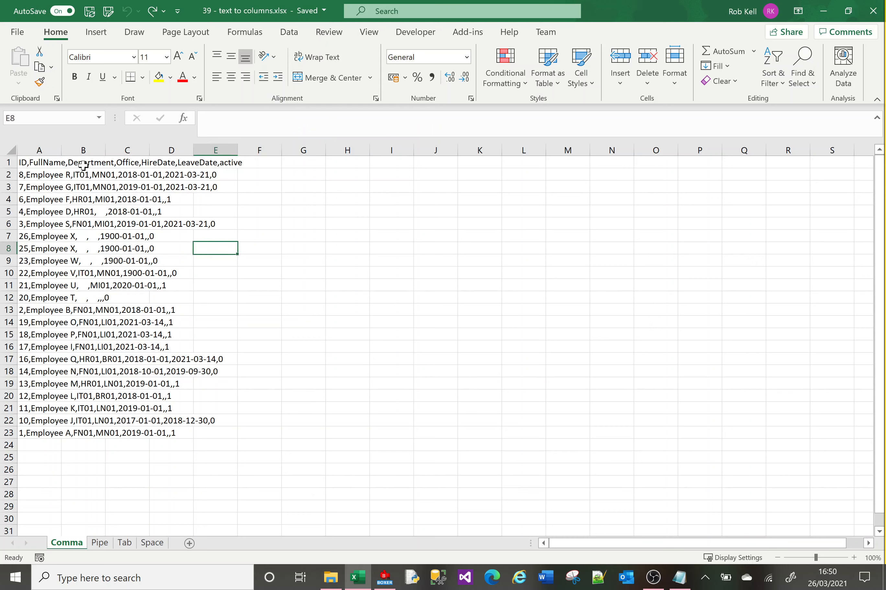
pyautogui.press('Left')
pyautogui.press('Left')
pyautogui.press('Left')
pyautogui.press('Left')
pyautogui.press('Up')
pyautogui.press('Up')
pyautogui.press('Up')
pyautogui.press('Up')
pyautogui.press('Up')
pyautogui.press('Up')
pyautogui.press('Up')
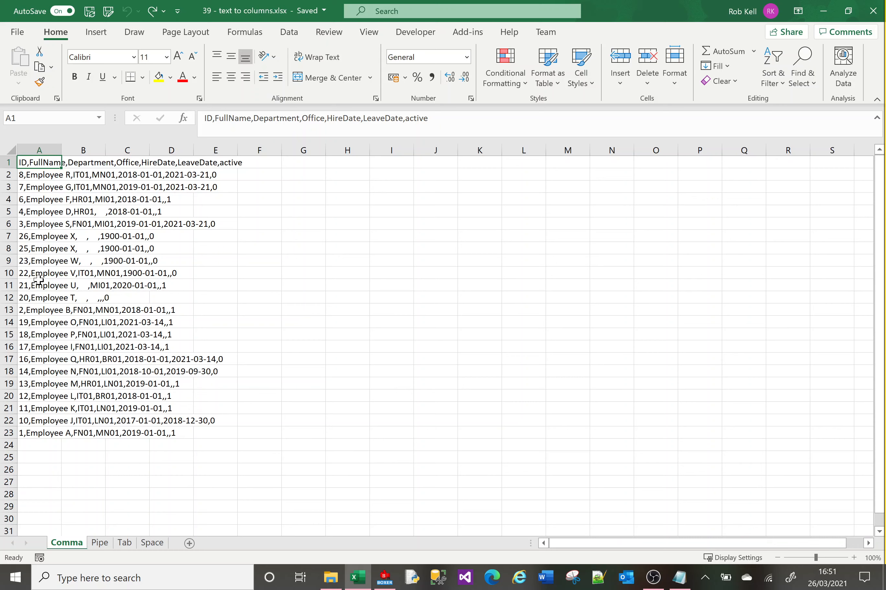
# - Split the records in A1:A23 into separate columns with Text to Columns, using only the comma as delimiter
pyautogui.keyDown('shift'); pyautogui.click(43, 435); pyautogui.keyUp('shift')
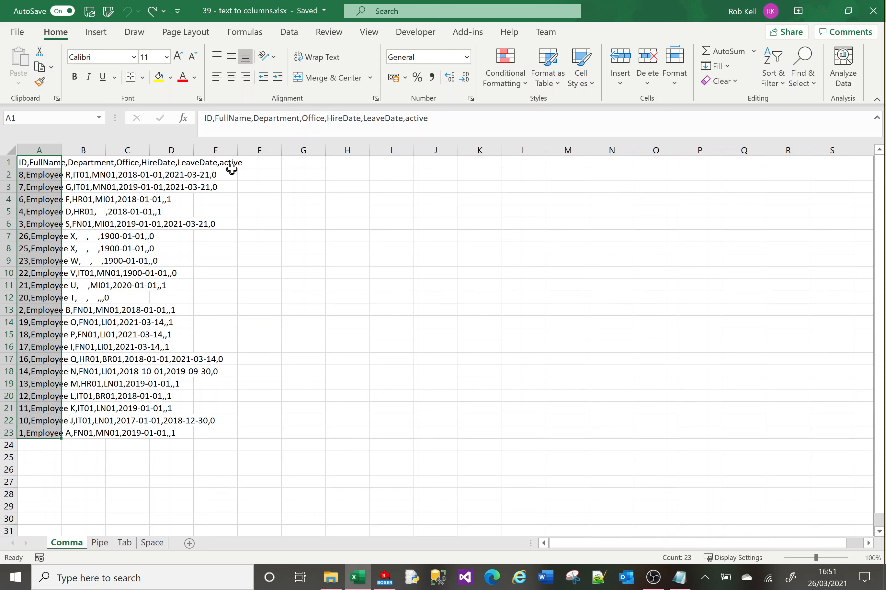
pyautogui.click(291, 35)
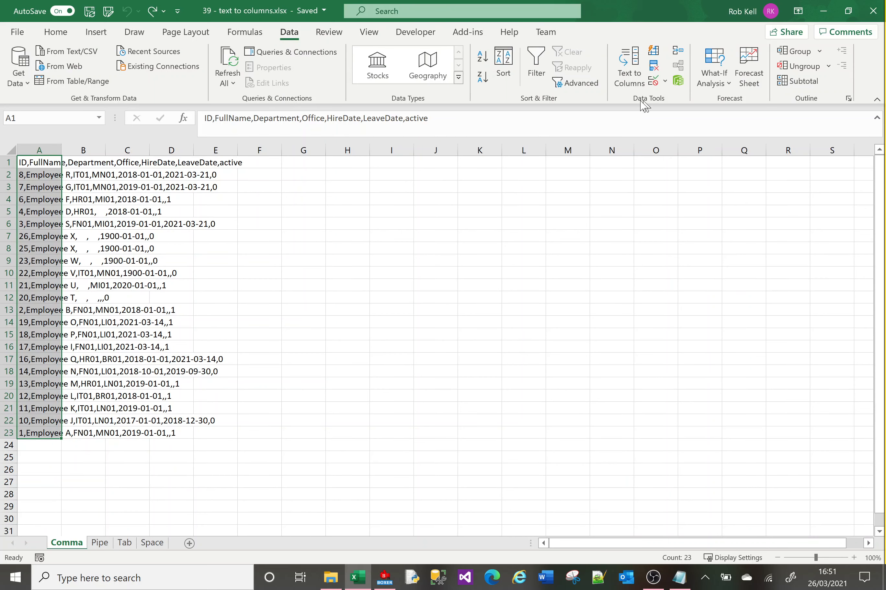
pyautogui.click(627, 72)
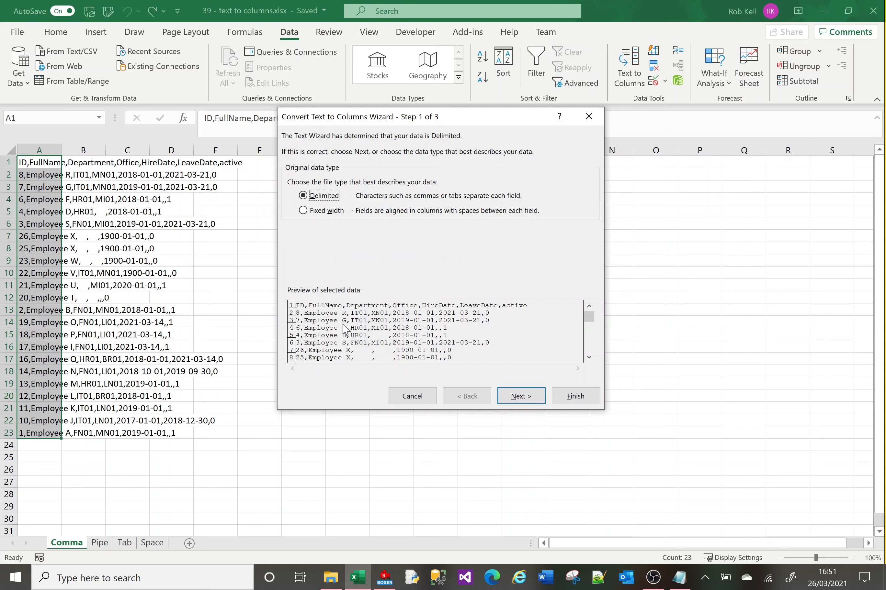
pyautogui.click(522, 403)
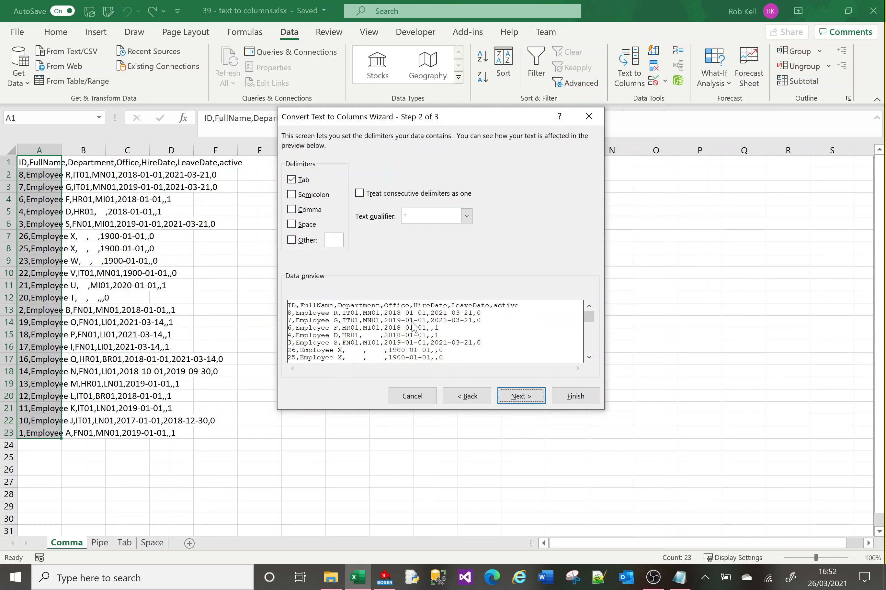
pyautogui.click(295, 183)
pyautogui.click(290, 211)
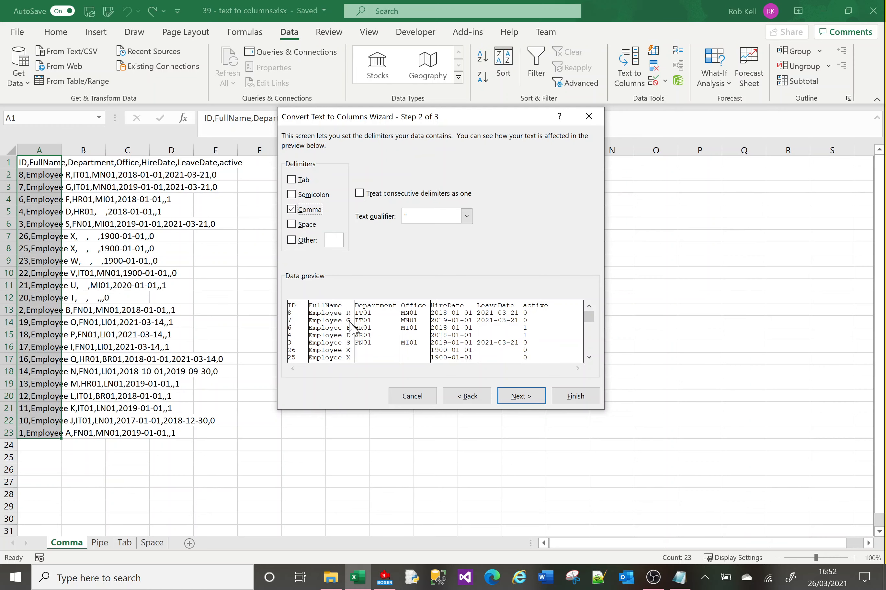
pyautogui.click(575, 397)
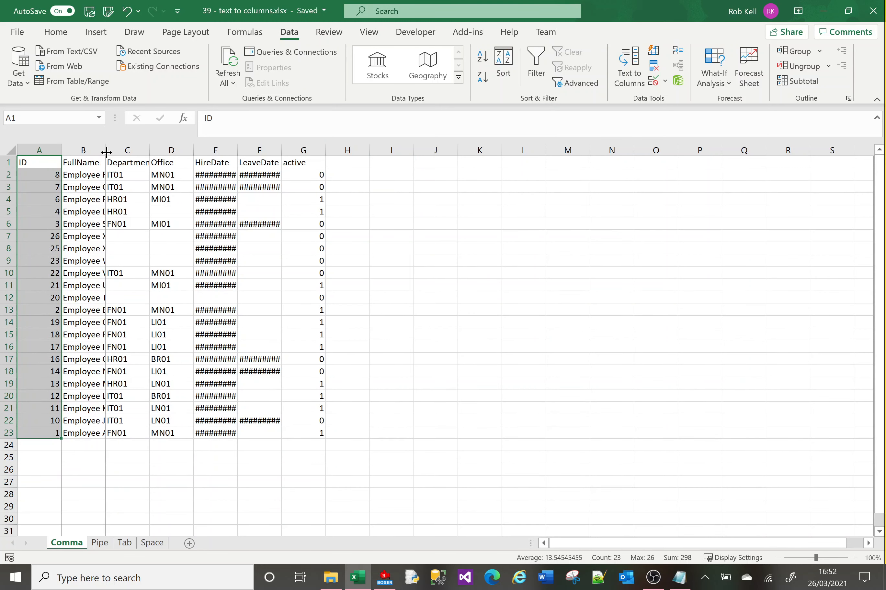
# - Auto-fit the FullName, HireDate and LeaveDate columns on the Comma sheet to their contents
pyautogui.click(247, 154)
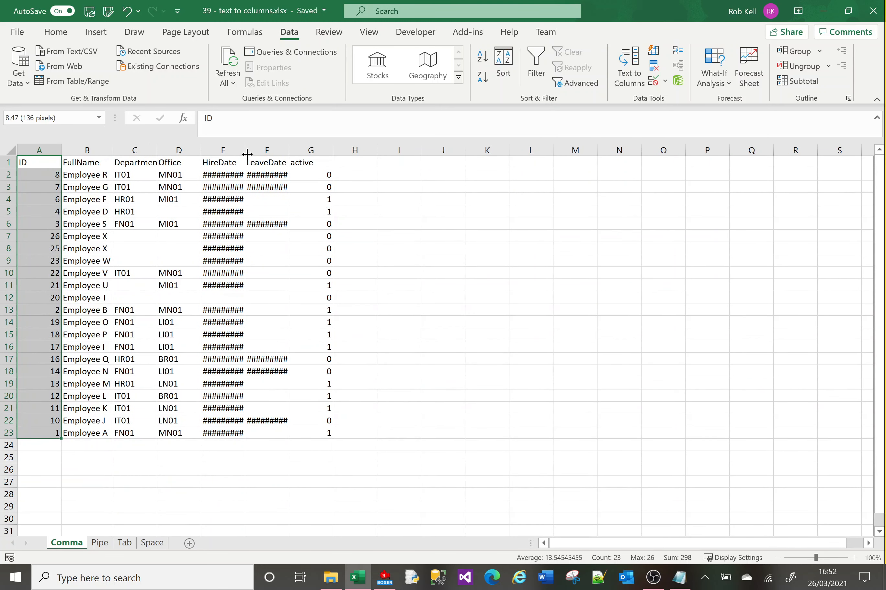
pyautogui.doubleClick(247, 154)
pyautogui.doubleClick(293, 153)
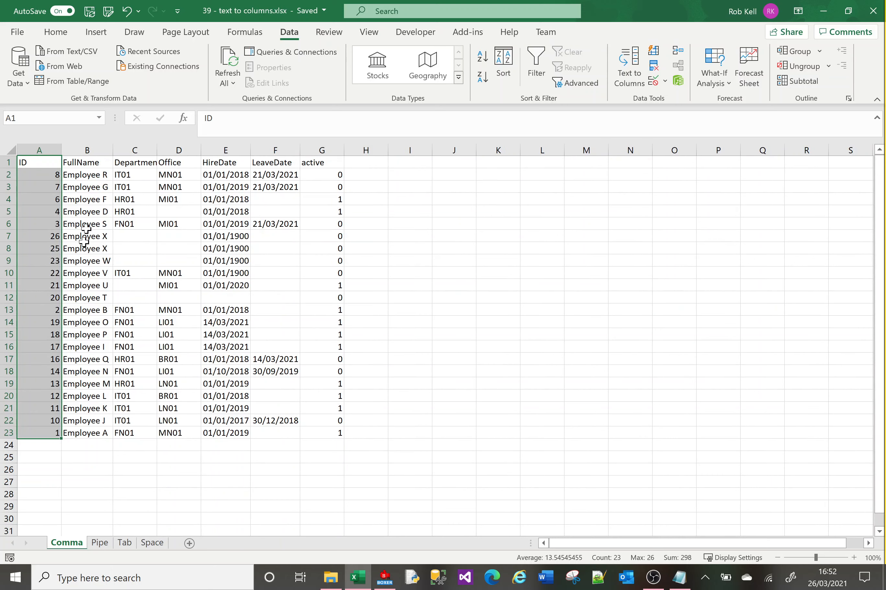
pyautogui.click(316, 372)
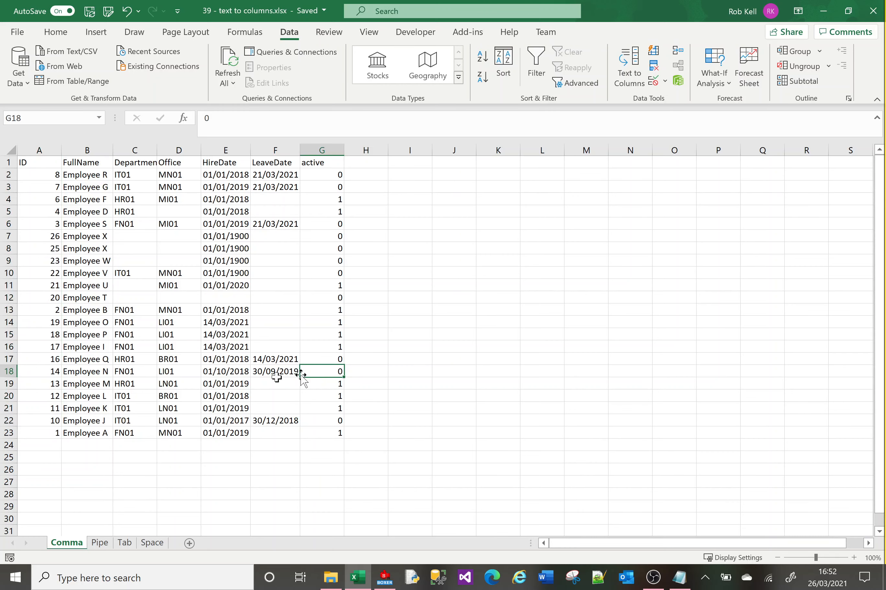
# - On the Pipe sheet, split A1:A23 with Text to Columns, using only the custom delimiter "|" instead of the comma
pyautogui.click(100, 543)
pyautogui.click(54, 311)
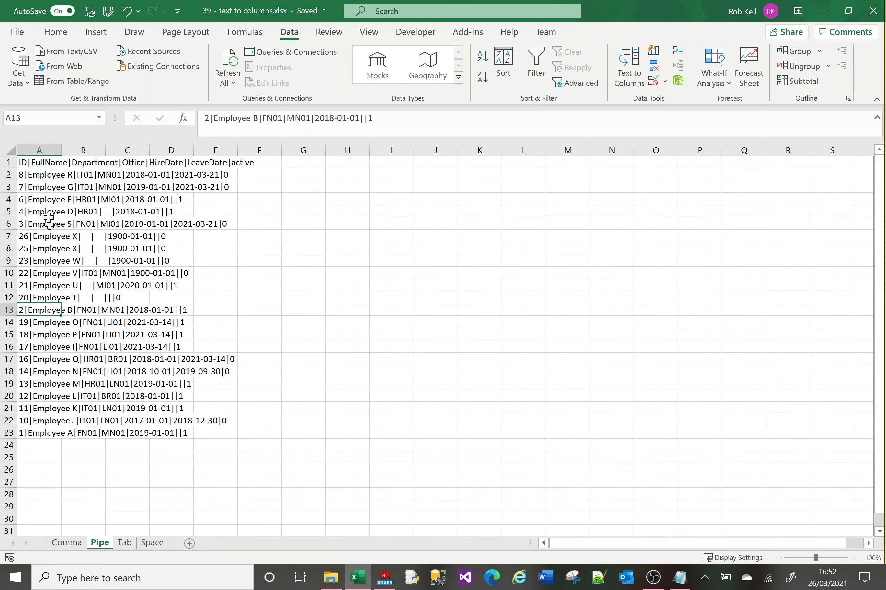
pyautogui.click(42, 162)
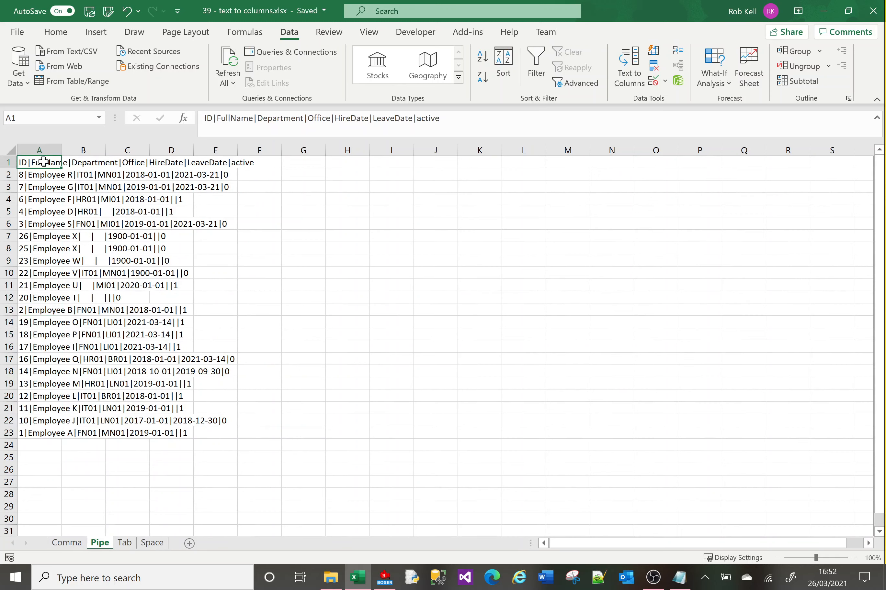
pyautogui.keyDown('shift'); pyautogui.click(35, 435); pyautogui.keyUp('shift')
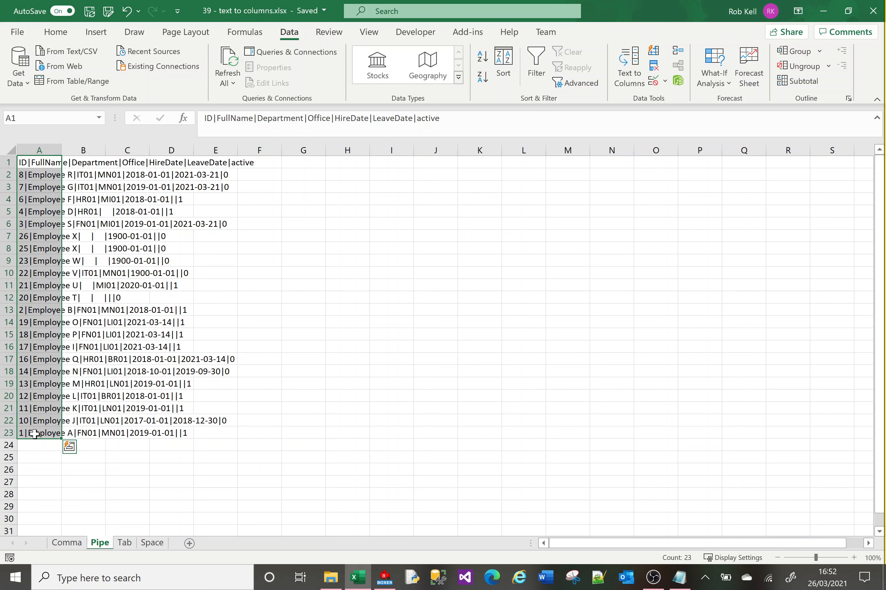
pyautogui.click(624, 64)
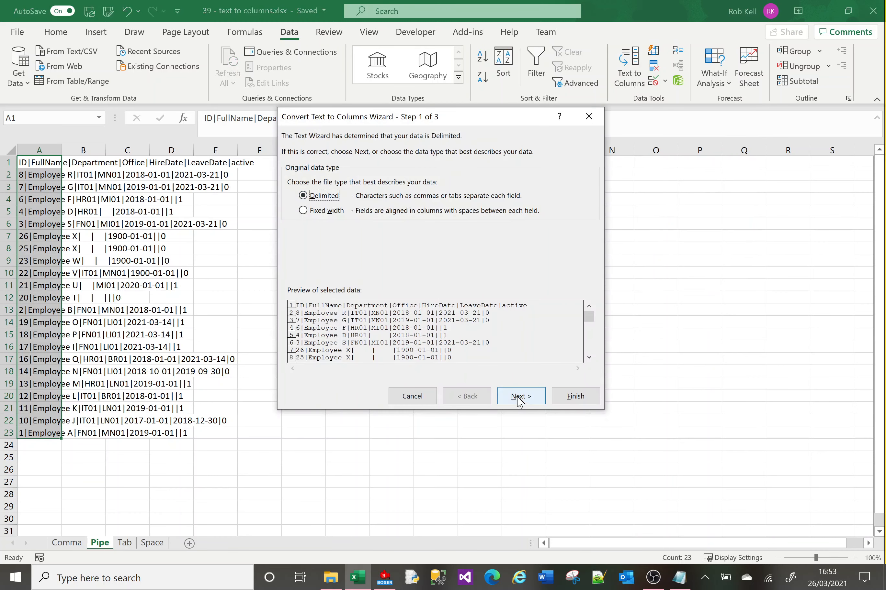
pyautogui.click(509, 396)
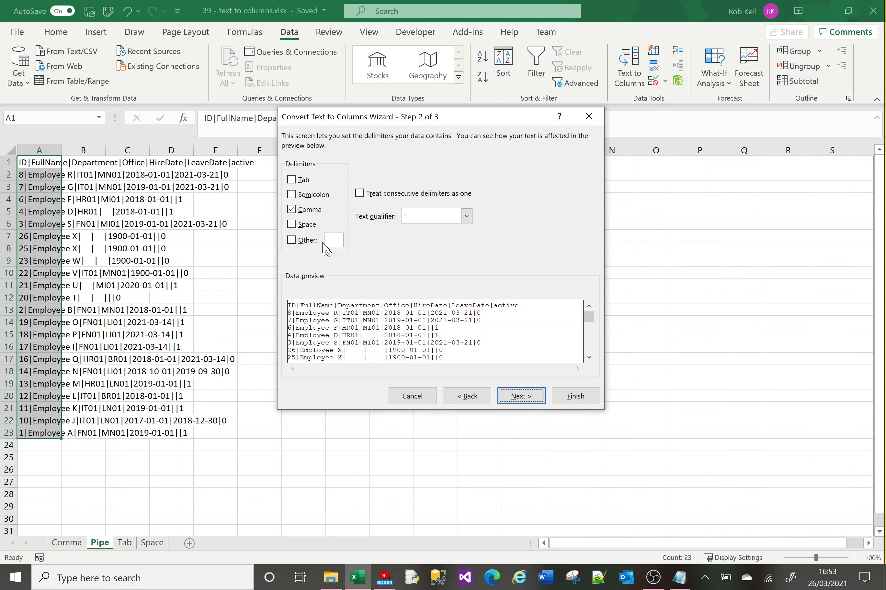
pyautogui.click(291, 209)
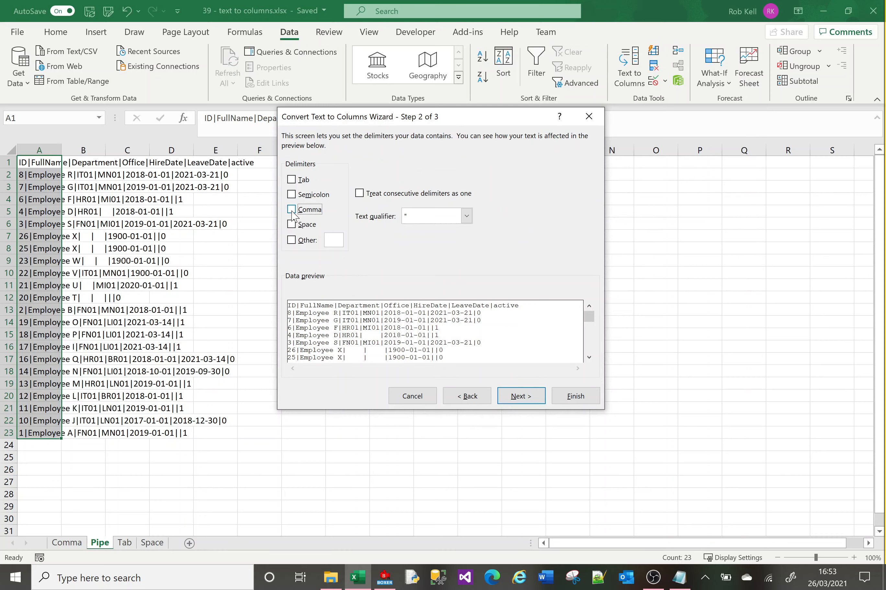
pyautogui.click(291, 241)
pyautogui.write('|')
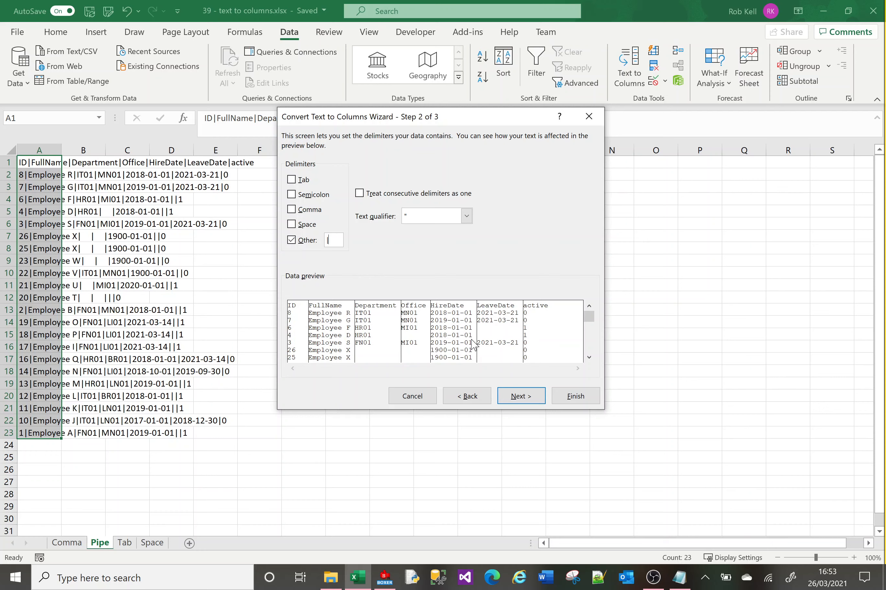
pyautogui.click(576, 396)
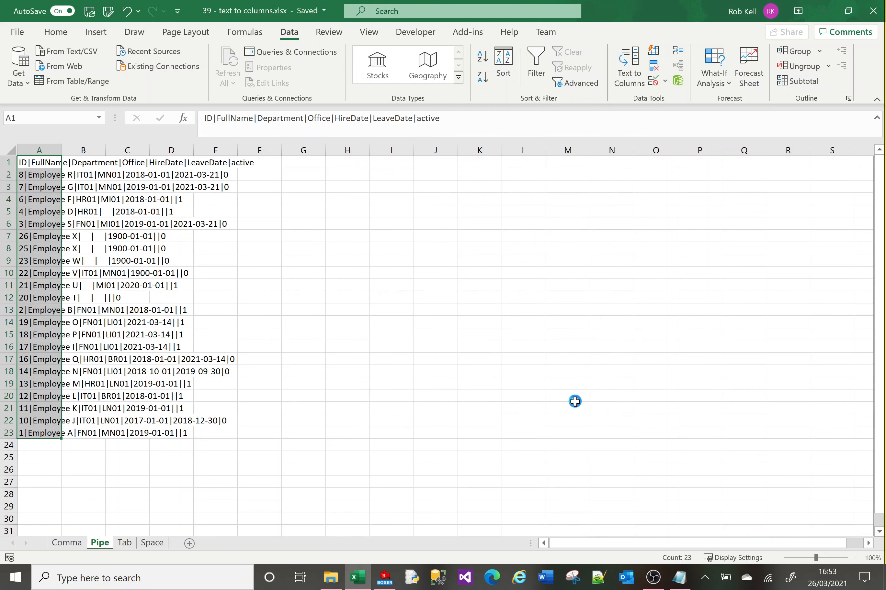
# - Auto-fit the HireDate, LeaveDate and FullName columns on the Pipe sheet to their contents
pyautogui.click(238, 250)
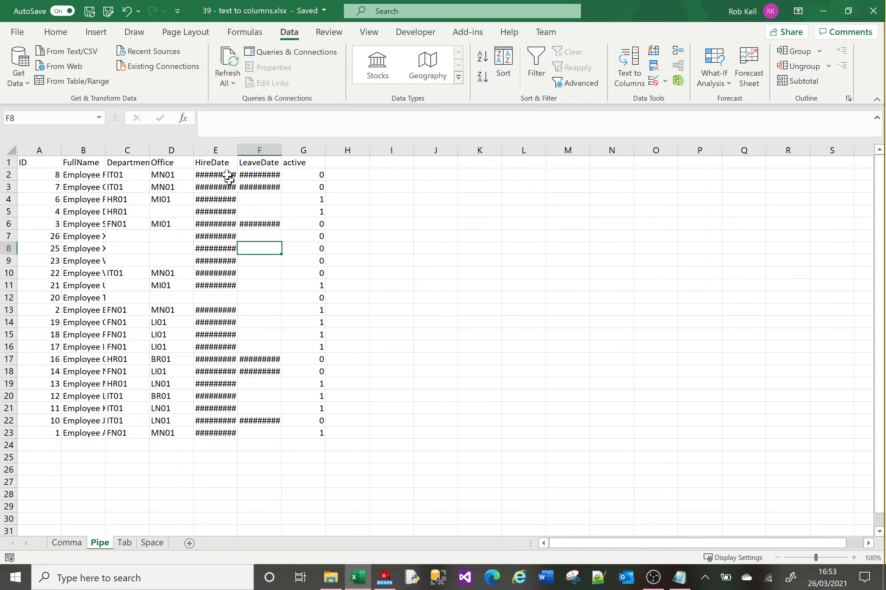
pyautogui.moveTo(236, 151); pyautogui.dragTo(287, 153)
pyautogui.doubleClick(287, 152)
pyautogui.moveTo(106, 152); pyautogui.dragTo(107, 153)
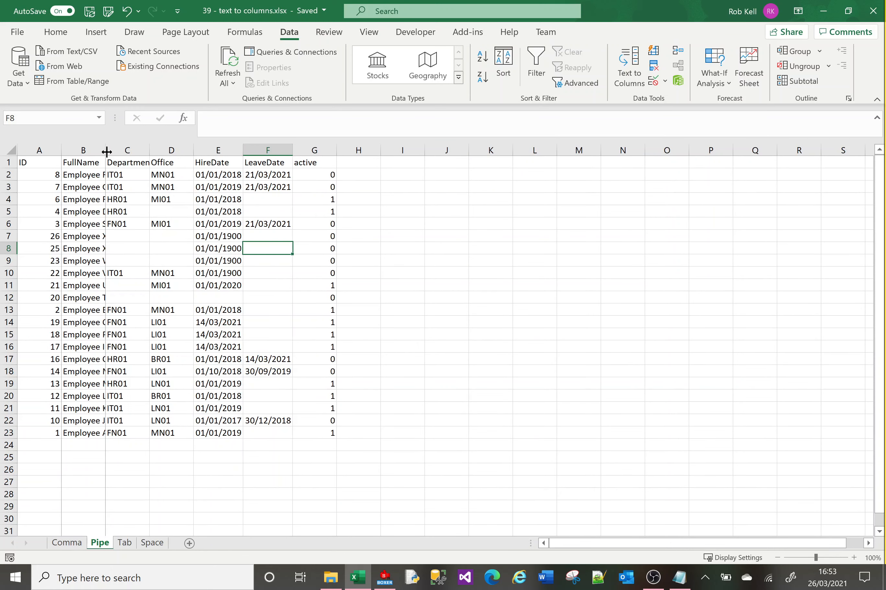
pyautogui.doubleClick(107, 151)
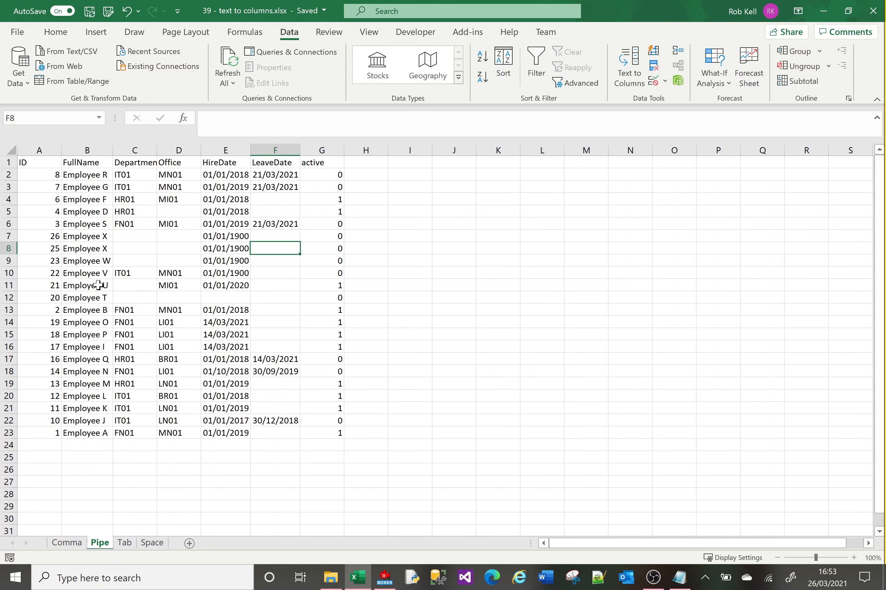
# - Go to the Tab sheet and inspect how the values inside cell A2 are separated, leaving the cell unedited
pyautogui.click(126, 543)
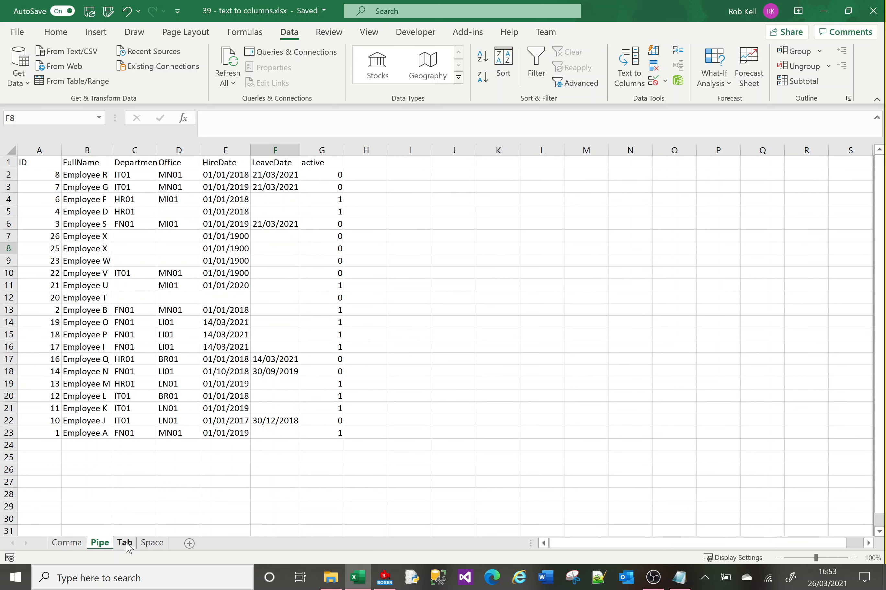
pyautogui.click(97, 385)
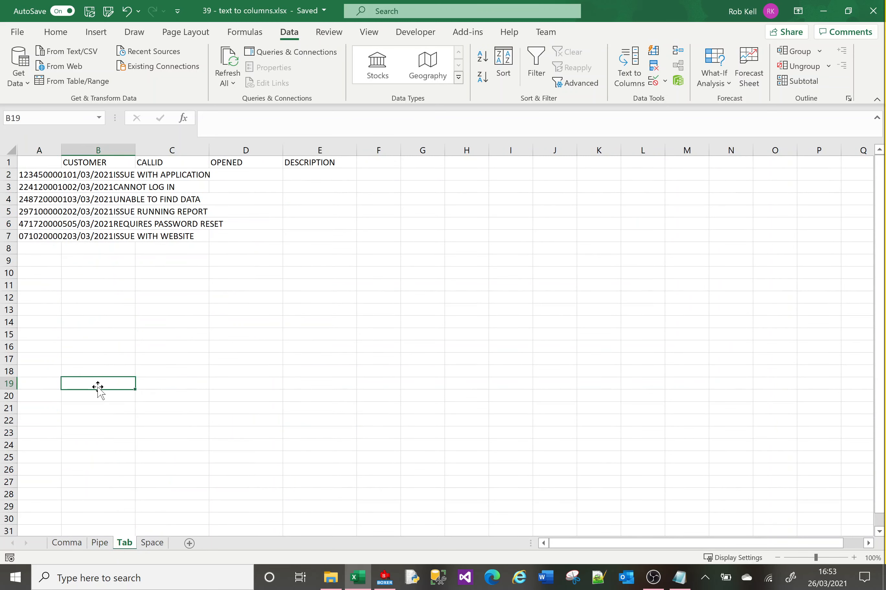
pyautogui.click(35, 175)
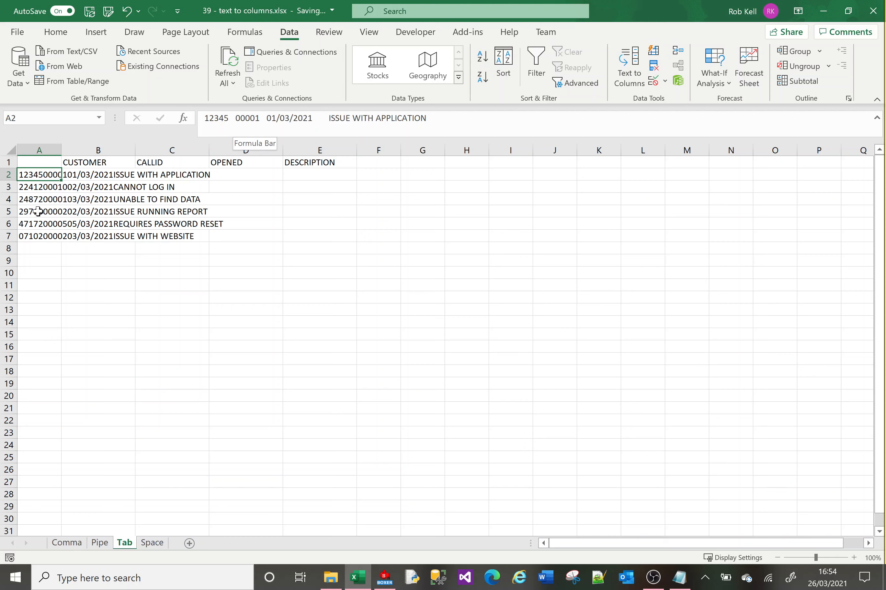
pyautogui.doubleClick(38, 173)
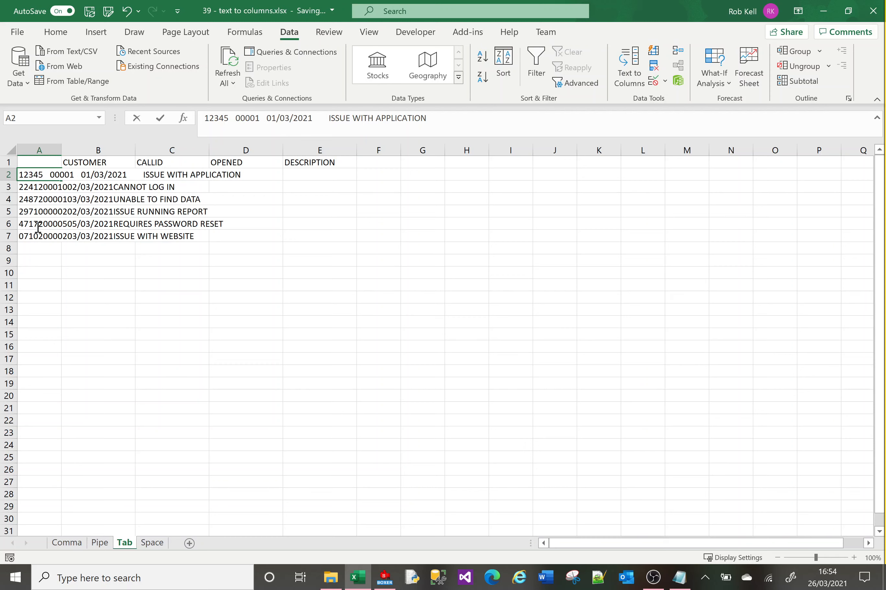
pyautogui.press('Escape')
# - Split A2:A7 on the Tab sheet with Text to Columns, using only the tab character as delimiter
pyautogui.moveTo(43, 172); pyautogui.dragTo(40, 237)
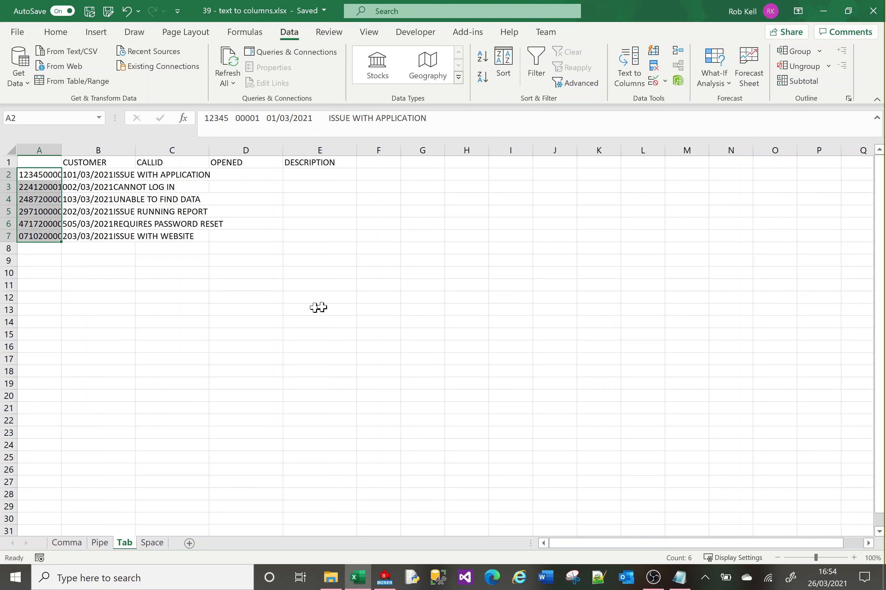
pyautogui.click(630, 74)
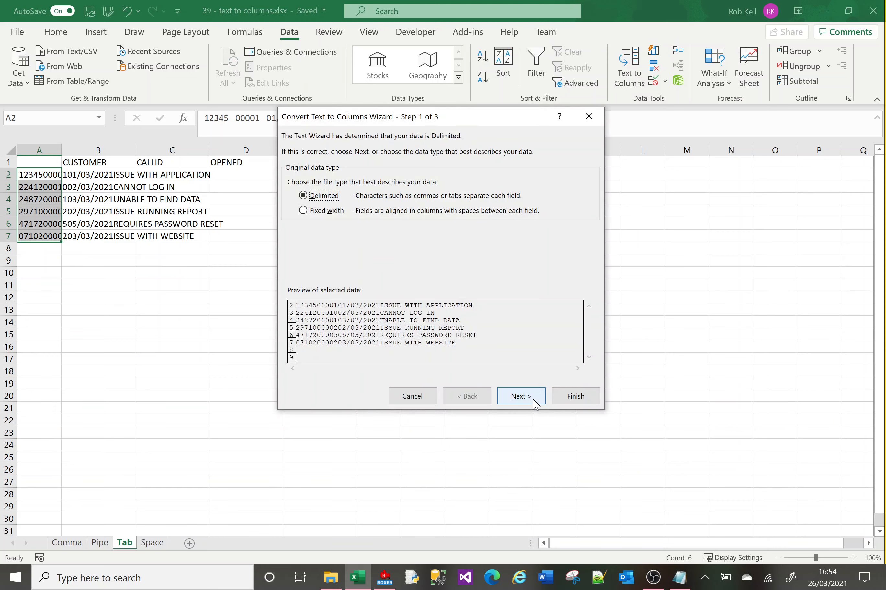
pyautogui.click(533, 400)
pyautogui.click(293, 241)
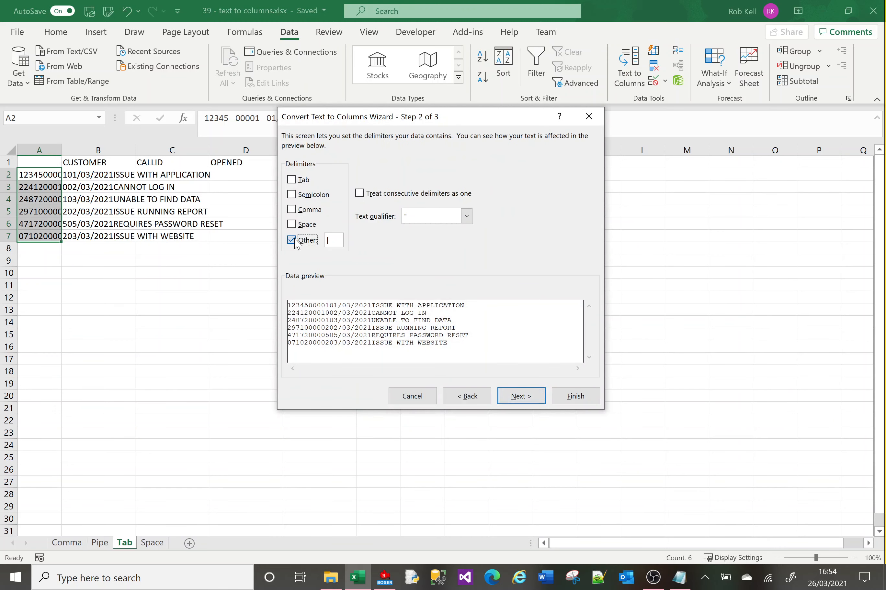
pyautogui.click(294, 241)
pyautogui.click(292, 180)
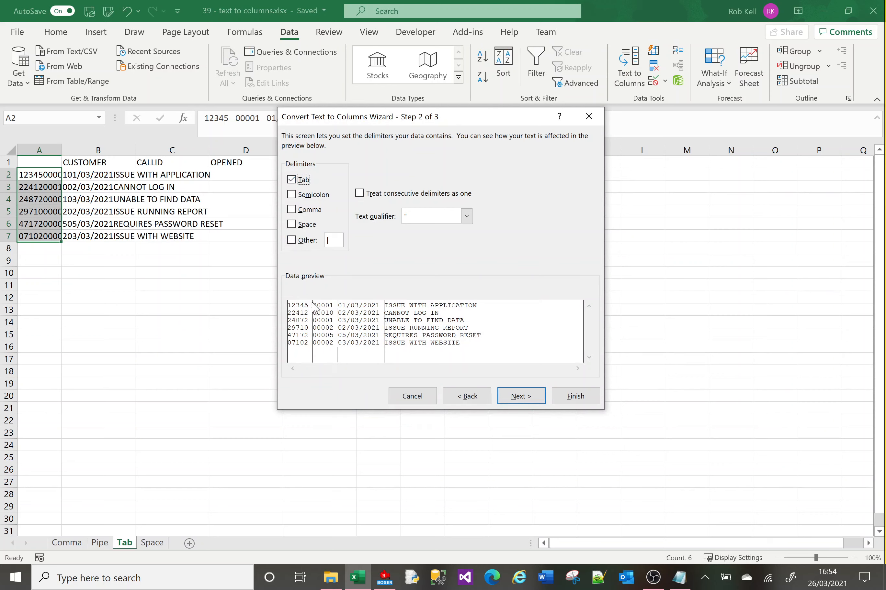
pyautogui.click(575, 406)
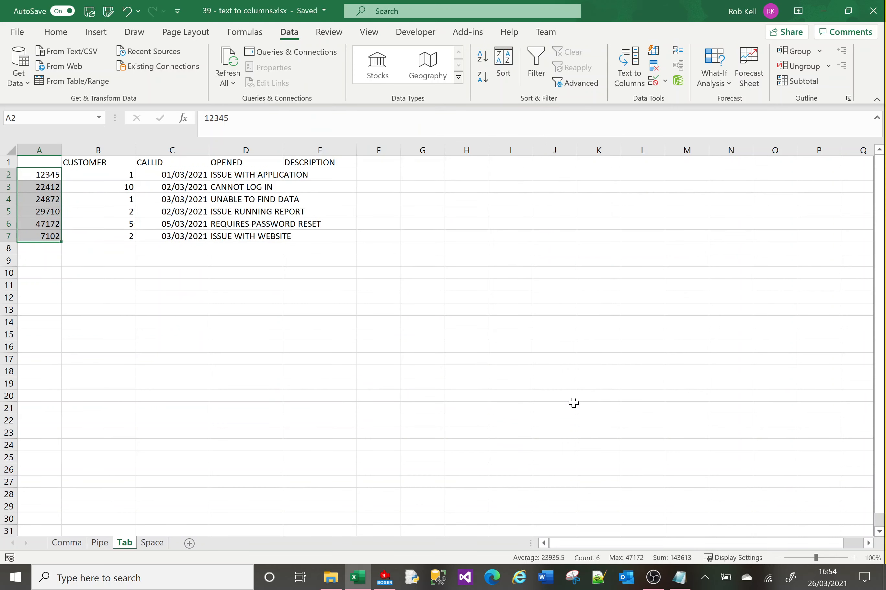
pyautogui.click(346, 357)
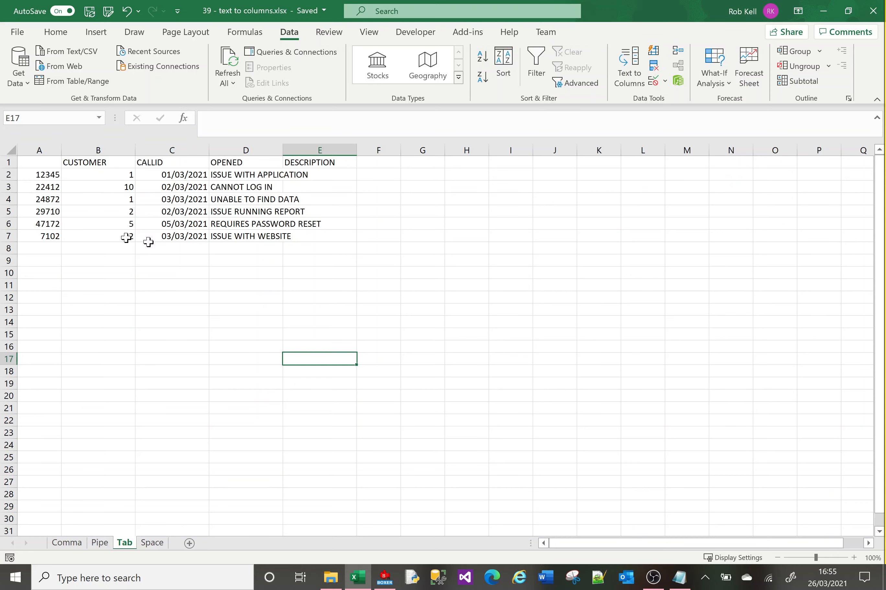
# - Undo the Tab sheet split and restart Text to Columns on A2:A7 as tab-delimited data with destination $B$2
pyautogui.hotkey('ctrl', 'z')
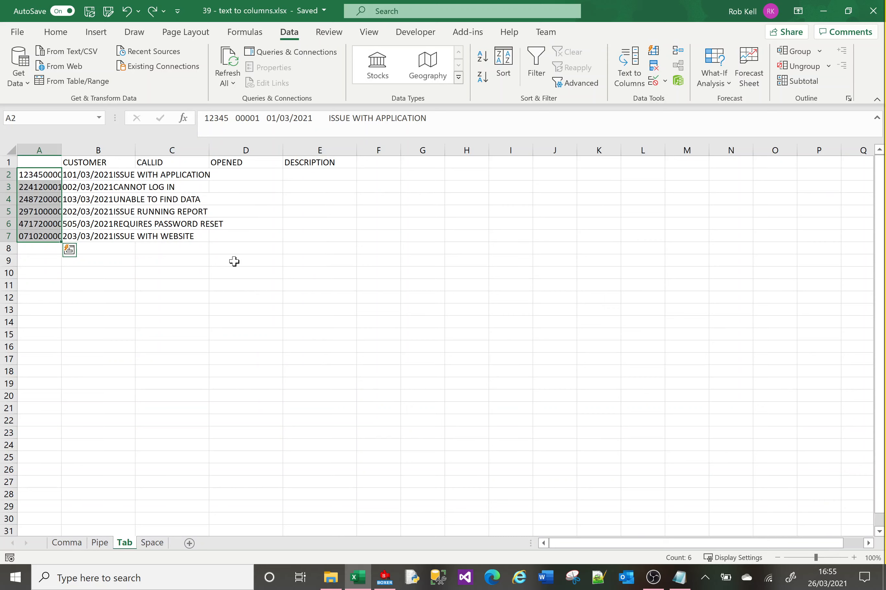
pyautogui.click(628, 75)
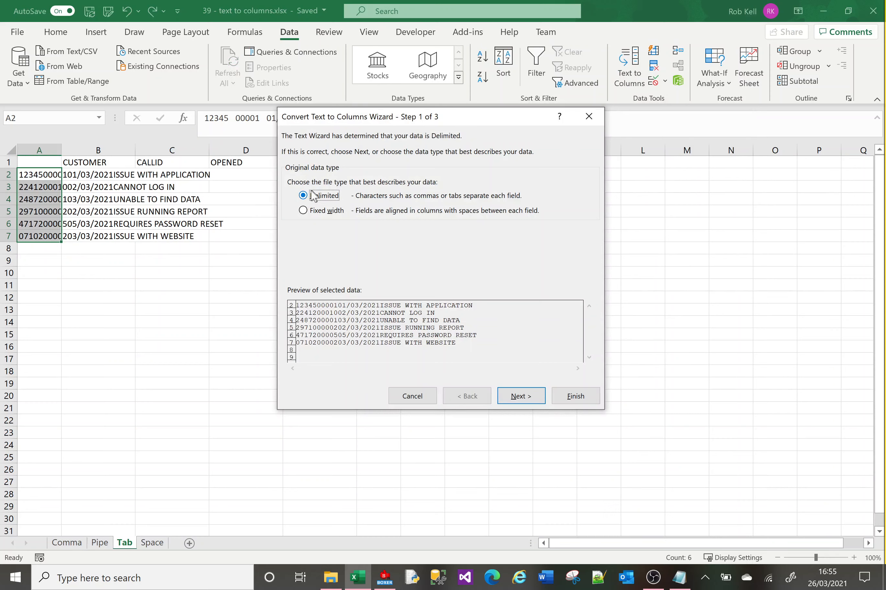
pyautogui.click(519, 396)
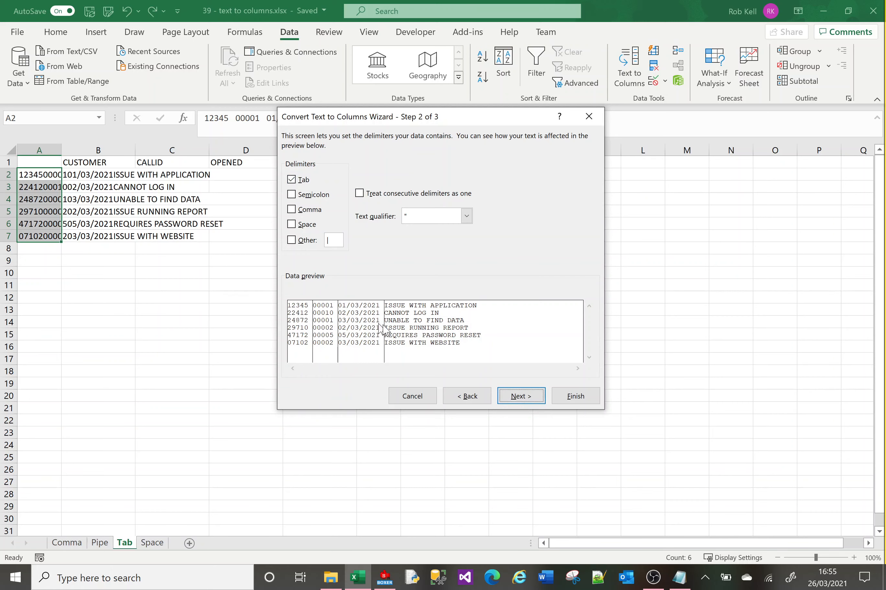
pyautogui.click(521, 397)
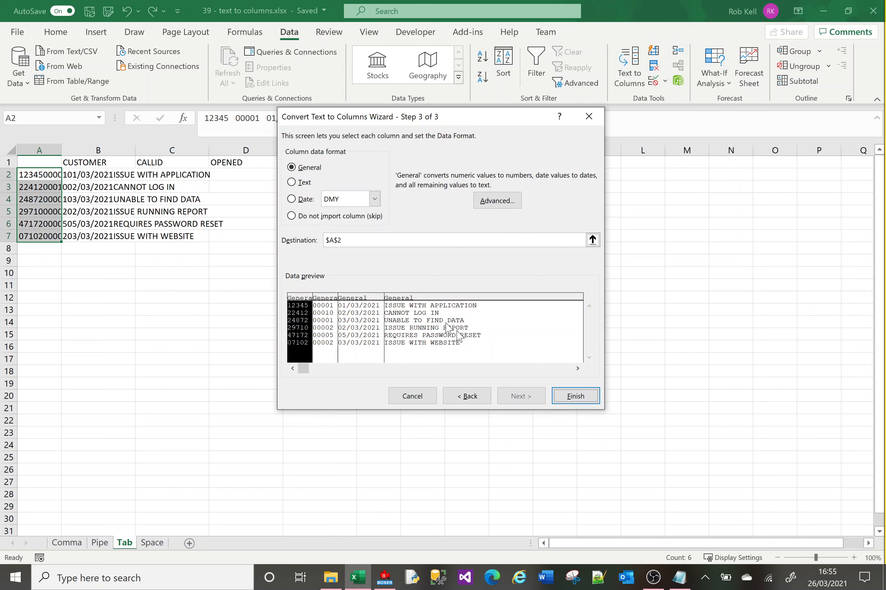
pyautogui.moveTo(341, 241); pyautogui.dragTo(326, 241)
pyautogui.write('B')
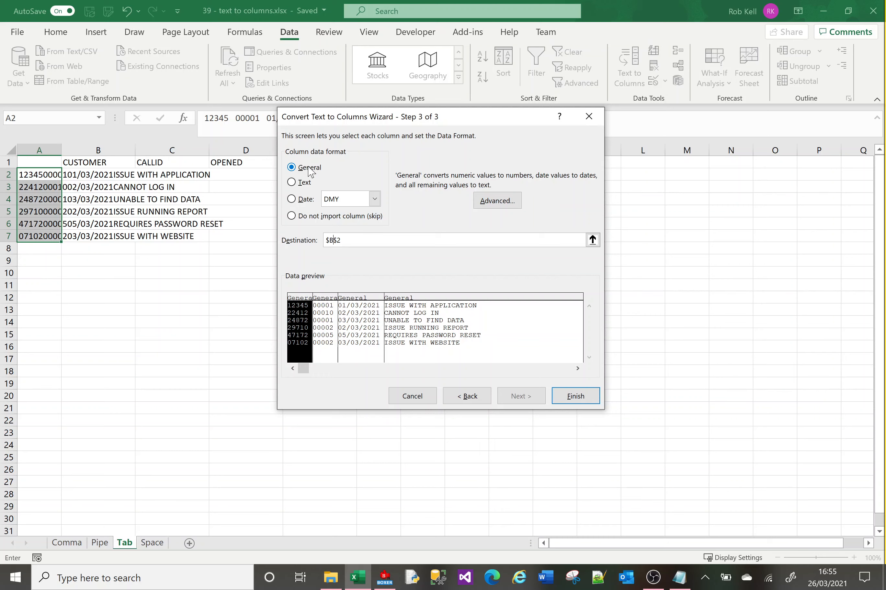
# - Give the first two split columns the Text data format and complete the conversion on the Tab sheet
pyautogui.click(295, 184)
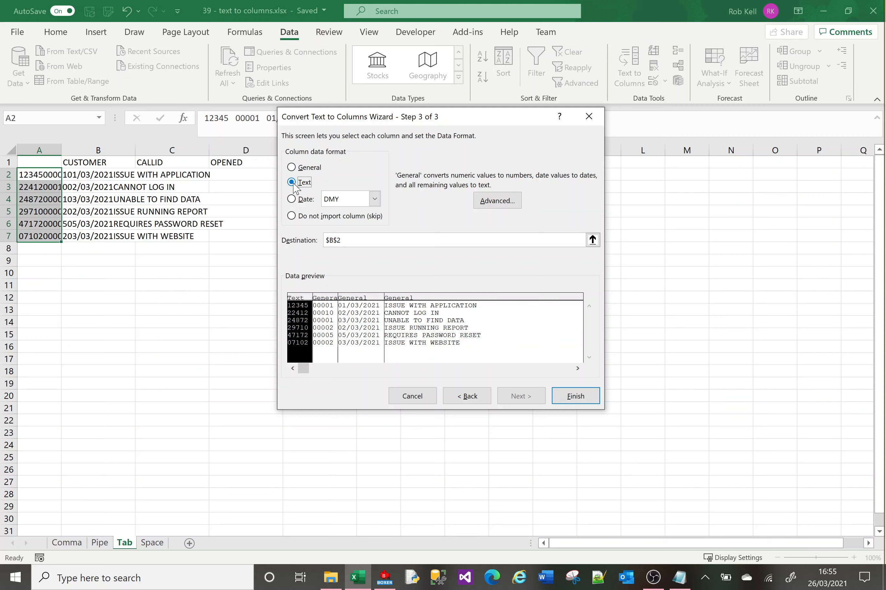
pyautogui.click(323, 301)
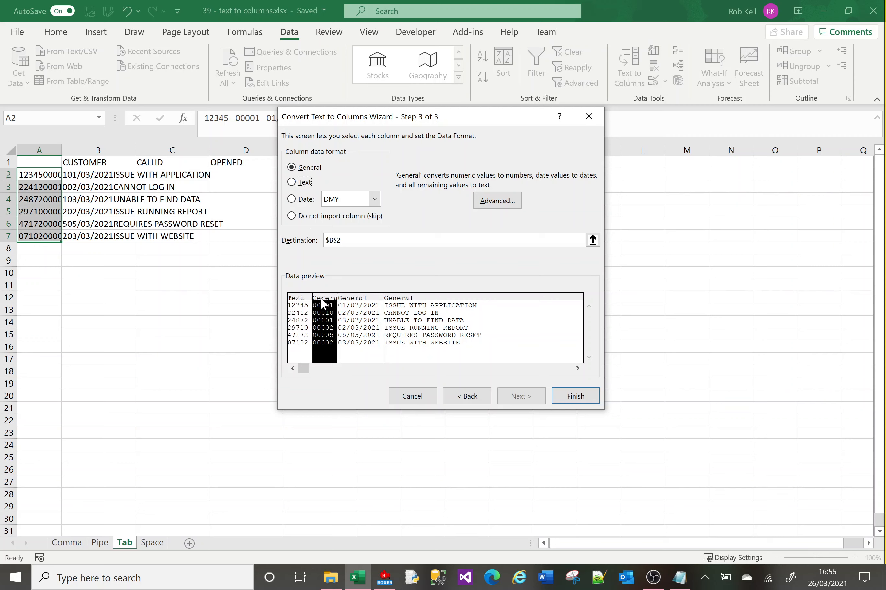
pyautogui.click(292, 182)
pyautogui.click(572, 397)
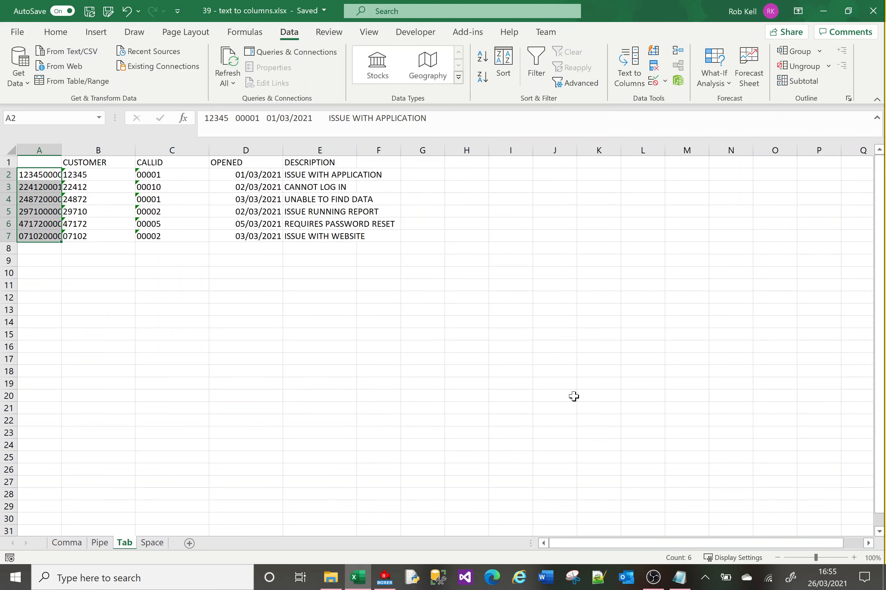
pyautogui.click(574, 396)
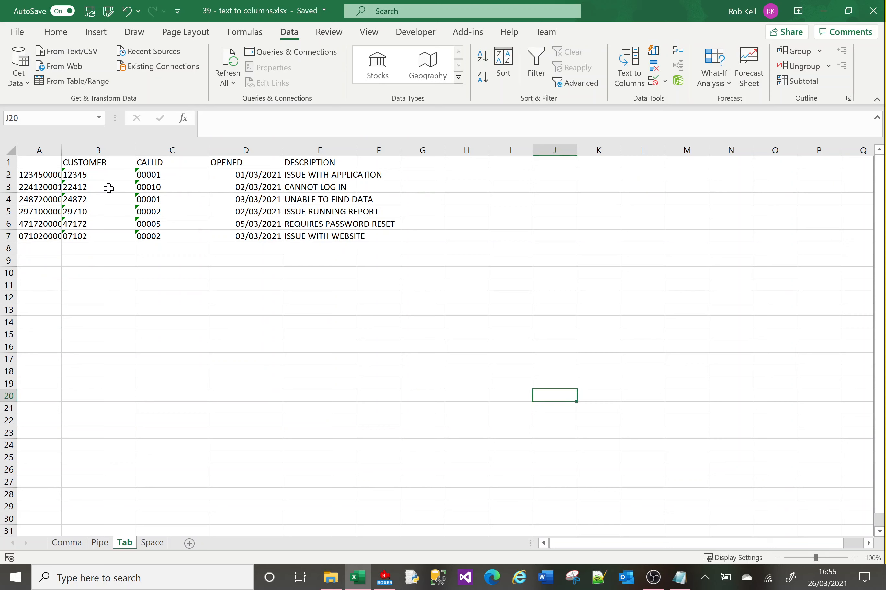
# - Examine the original strings in column A and the split CUSTOMER, CALLID, OPENED and DESCRIPTION values on the Tab sheet
pyautogui.click(43, 177)
pyautogui.click(44, 184)
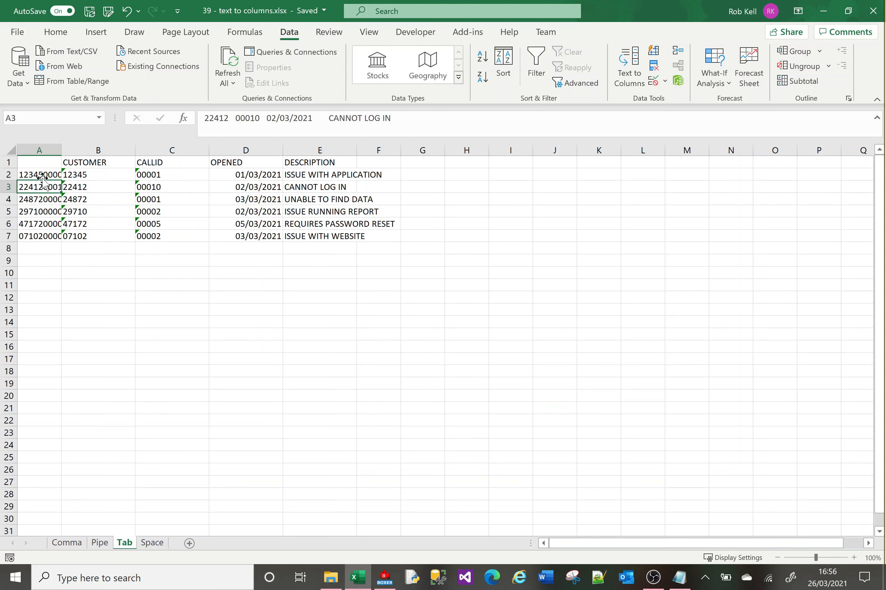
pyautogui.press('Down')
pyautogui.press('Down')
pyautogui.press('Down')
pyautogui.press('Down')
pyautogui.click(94, 180)
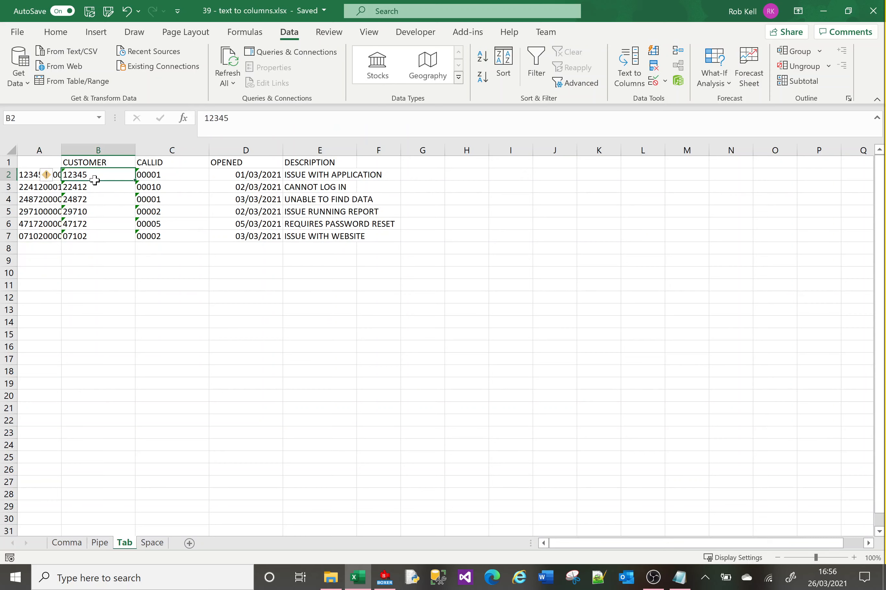
pyautogui.press('Down')
pyautogui.press('Down')
pyautogui.press('Down')
pyautogui.press('Down')
pyautogui.press('Down')
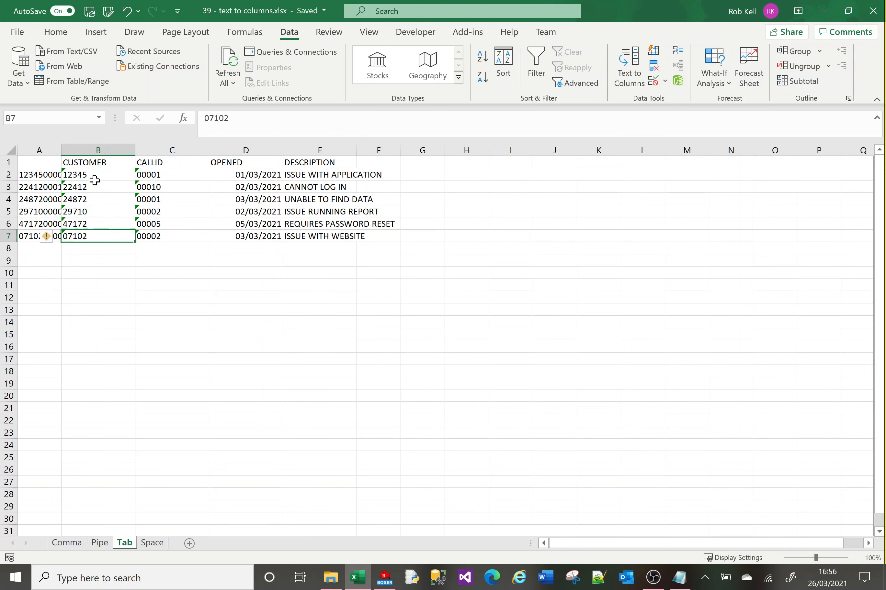
pyautogui.press('Right')
pyautogui.press('Up')
pyautogui.press('Up')
pyautogui.press('Up')
pyautogui.press('Up')
pyautogui.press('Up')
pyautogui.press('Right')
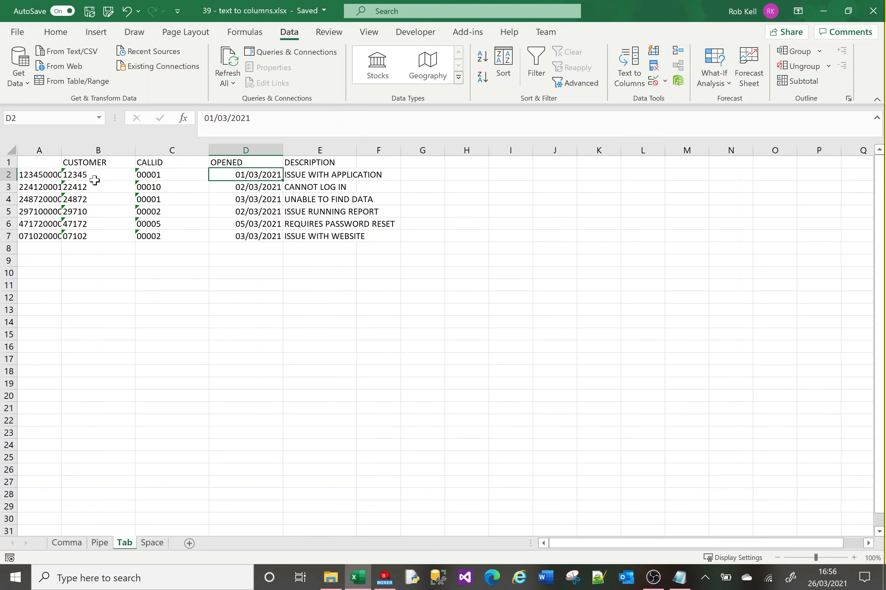
pyautogui.press('Down')
pyautogui.press('Down')
pyautogui.press('Down')
pyautogui.press('Down')
pyautogui.press('Down')
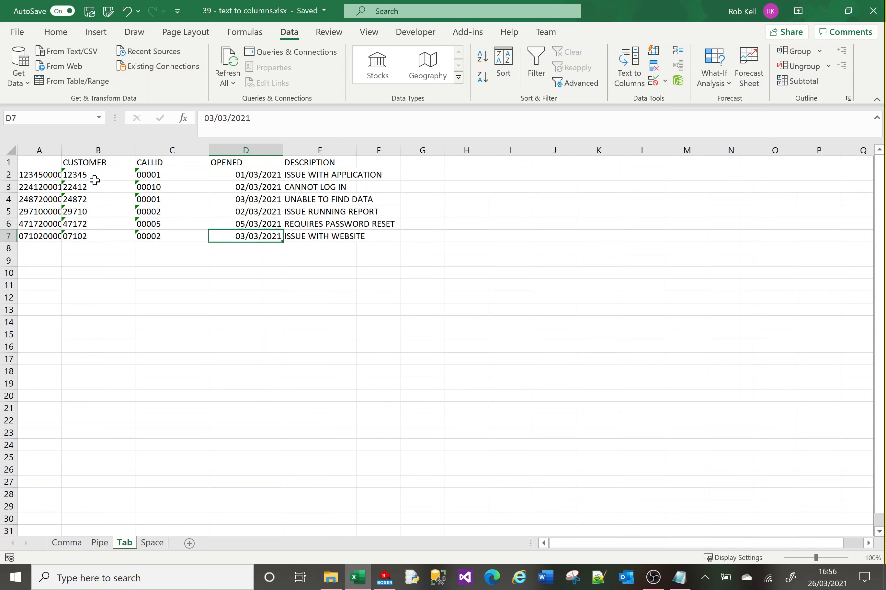
pyautogui.press('Right')
pyautogui.press('Up')
pyautogui.press('Up')
pyautogui.press('Up')
pyautogui.press('Up')
pyautogui.press('Up')
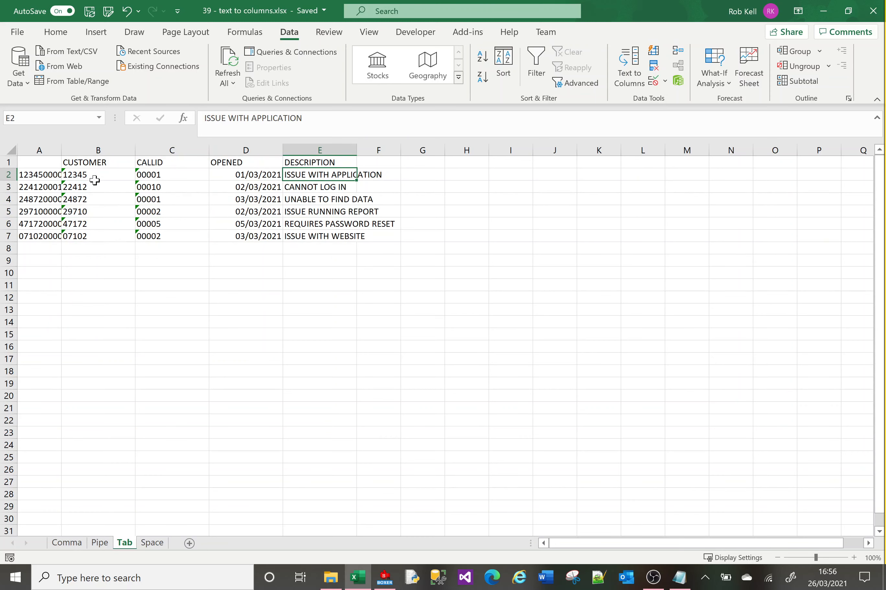
# - Go to the Space sheet
pyautogui.click(152, 543)
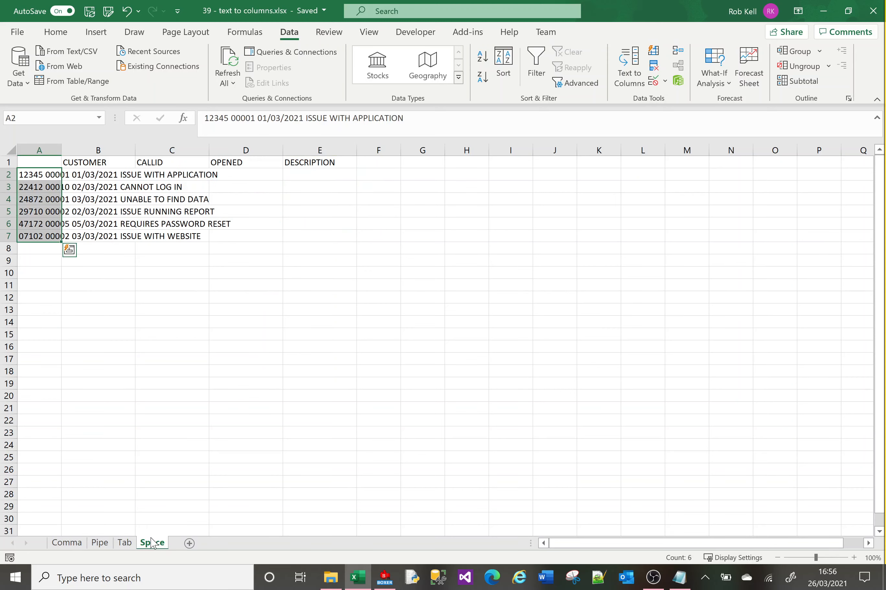
pyautogui.click(631, 78)
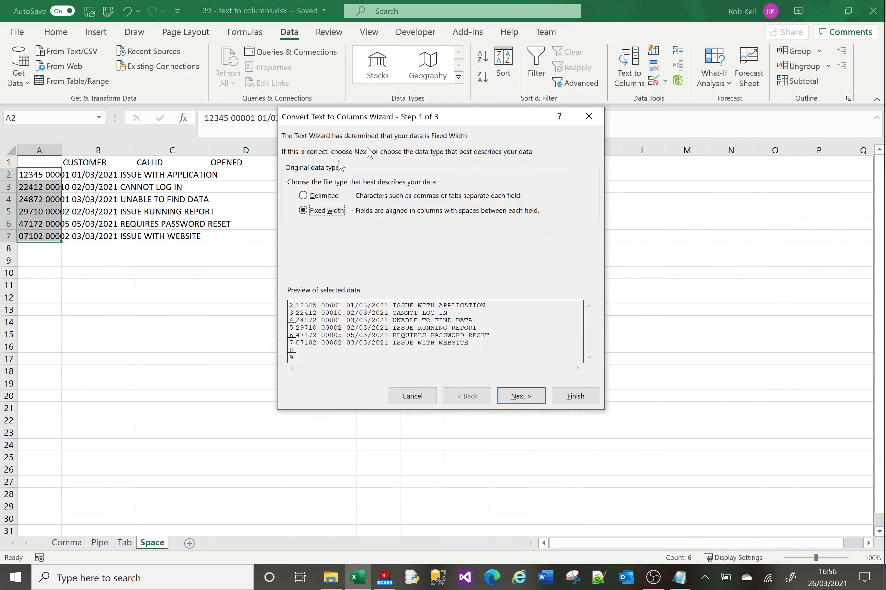
pyautogui.click(303, 196)
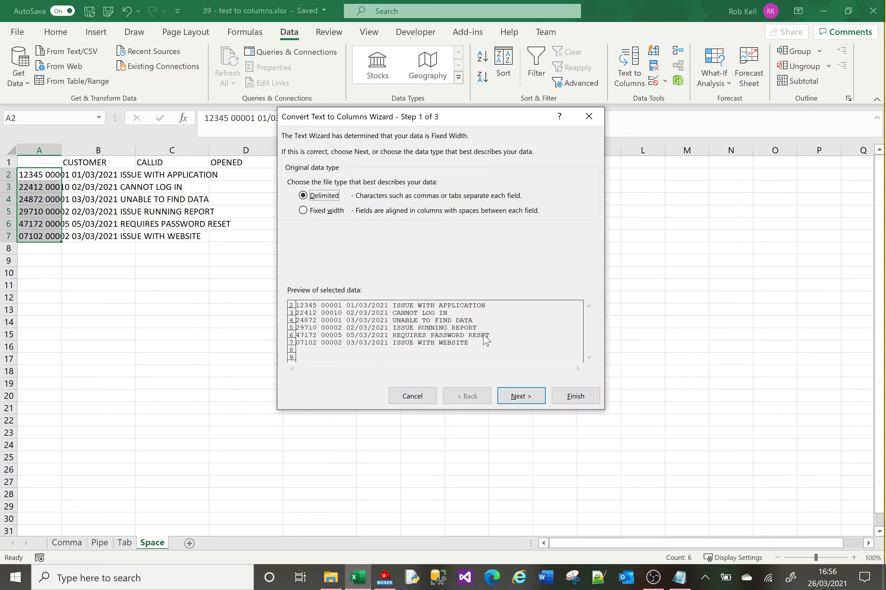
pyautogui.click(525, 398)
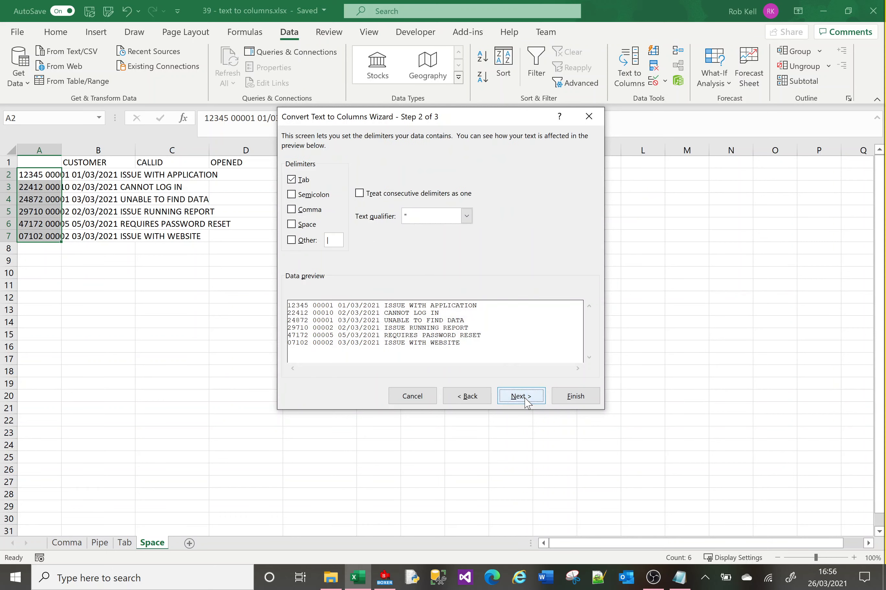
pyautogui.click(292, 180)
pyautogui.click(291, 225)
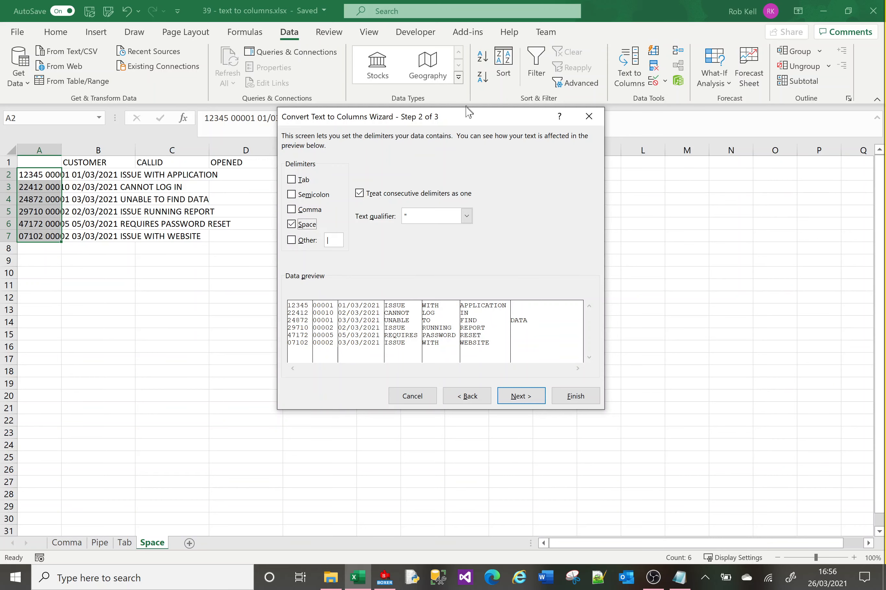
pyautogui.moveTo(467, 114); pyautogui.dragTo(596, 117)
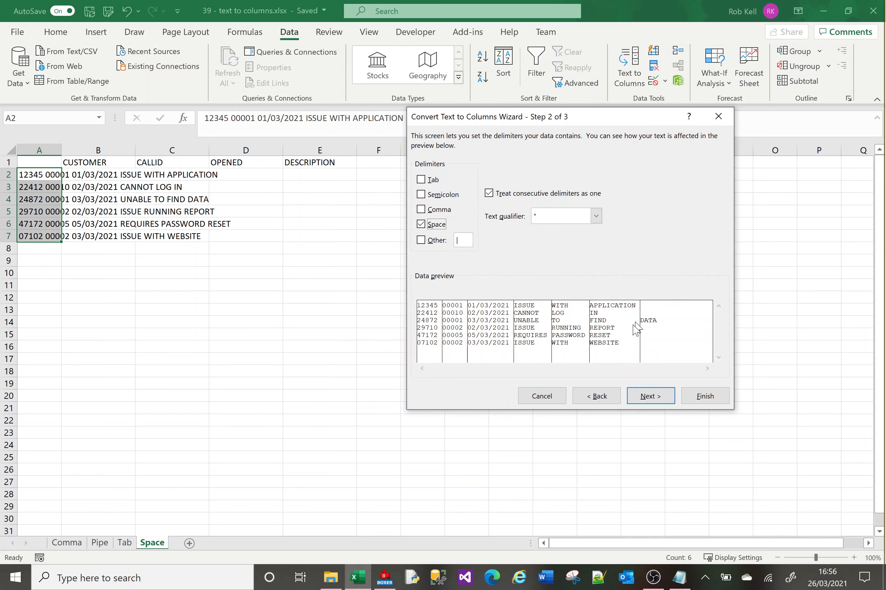
pyautogui.click(545, 399)
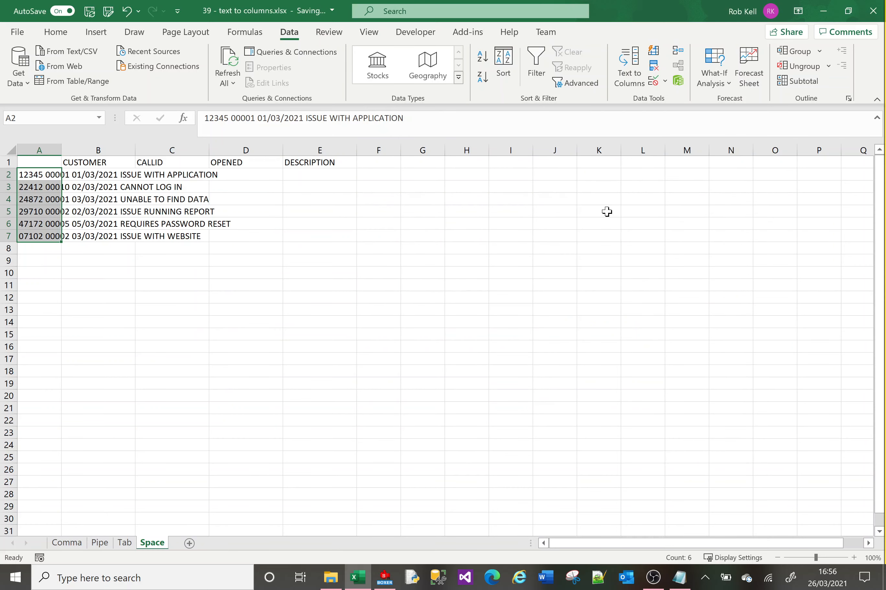
# - Set up Text to Columns on A2:A7 of the Space sheet as fixed width, with breaks after the customer number, call ID and date
pyautogui.click(633, 65)
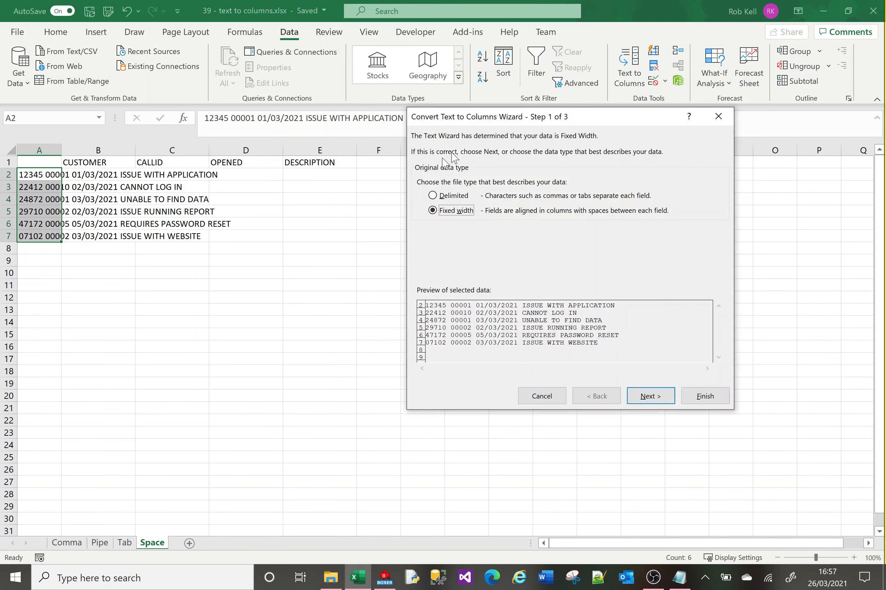
pyautogui.click(434, 200)
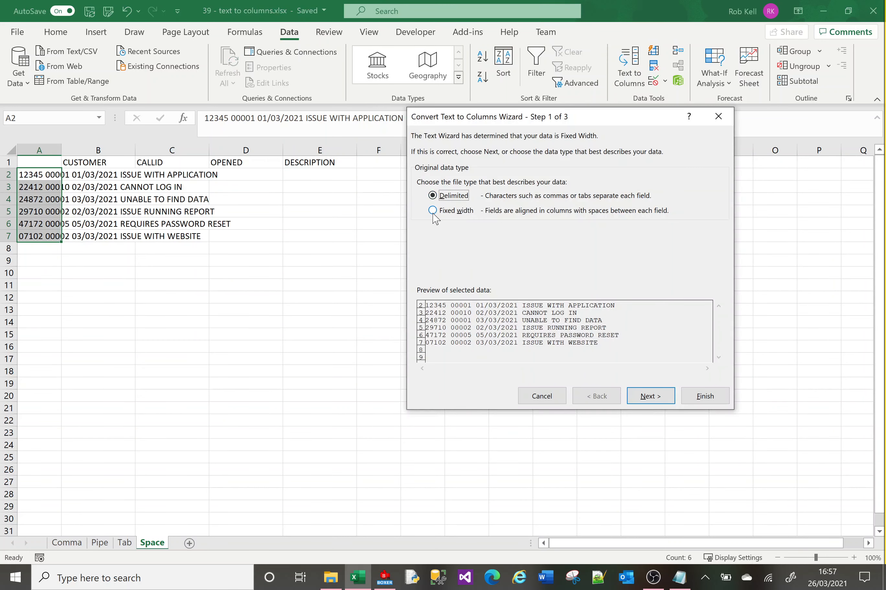
pyautogui.click(433, 211)
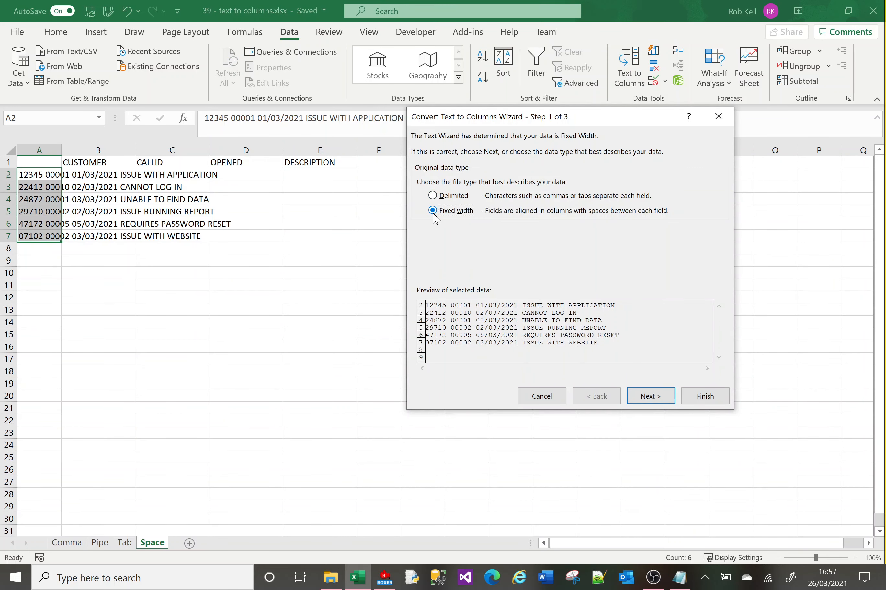
pyautogui.click(641, 399)
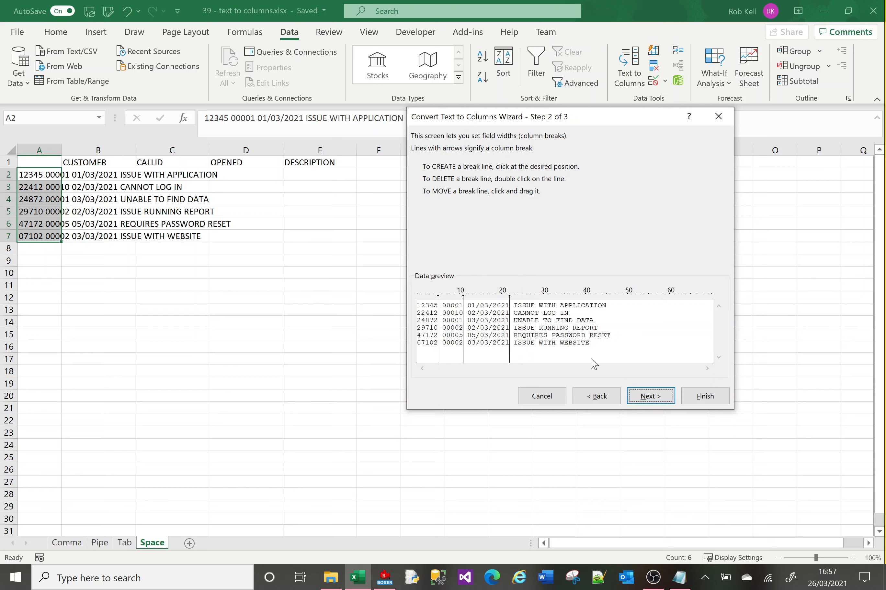
pyautogui.doubleClick(509, 302)
pyautogui.click(509, 299)
pyautogui.click(509, 299)
pyautogui.click(509, 299)
pyautogui.click(651, 396)
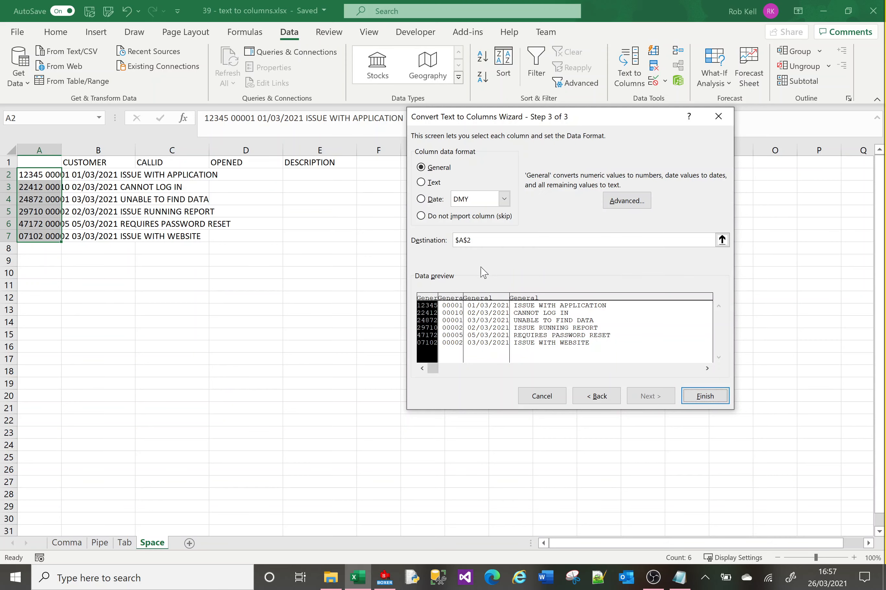
# - Format the first two split columns as Text, set the destination to $B$2, and complete the fixed-width conversion
pyautogui.click(429, 182)
pyautogui.click(447, 303)
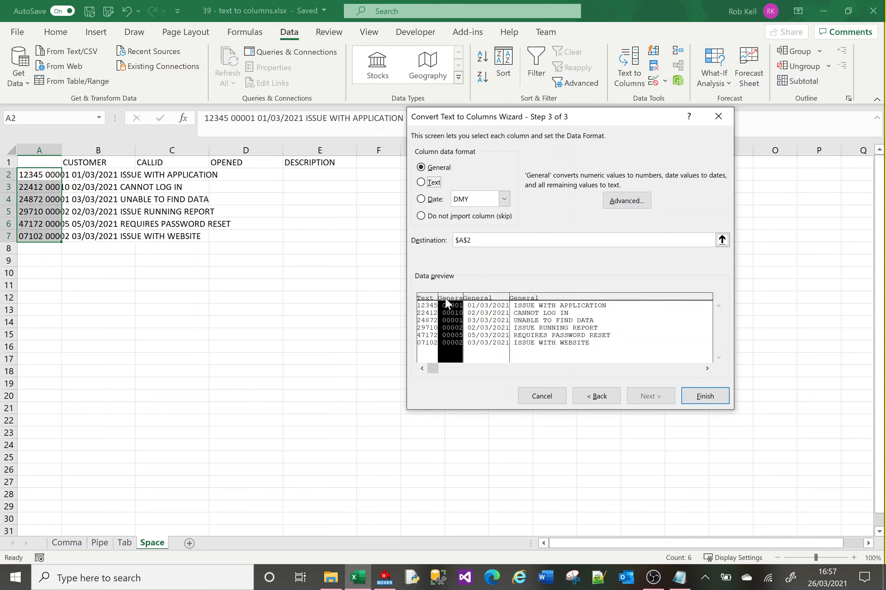
pyautogui.click(424, 182)
pyautogui.click(463, 240)
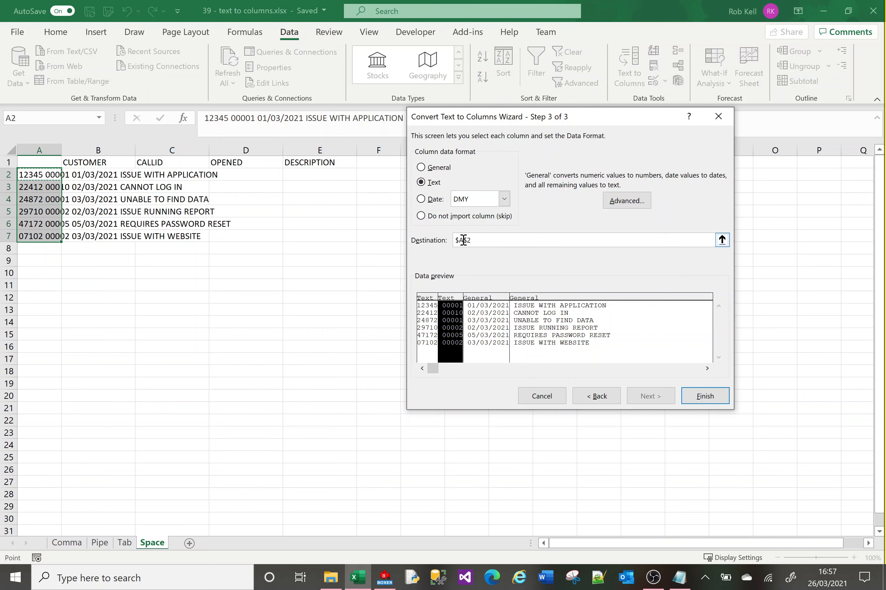
pyautogui.press('BackSpace')
pyautogui.write('B')
pyautogui.click(704, 396)
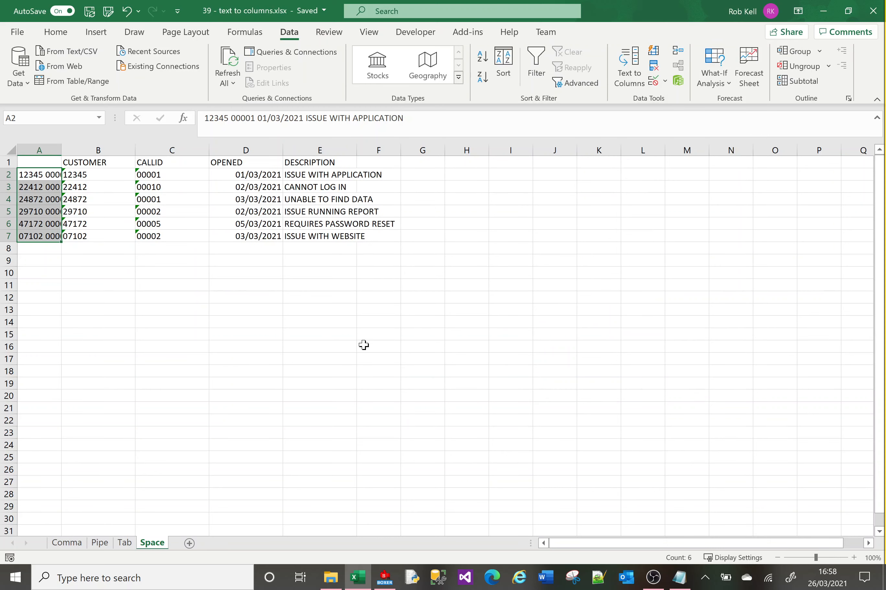
pyautogui.click(297, 334)
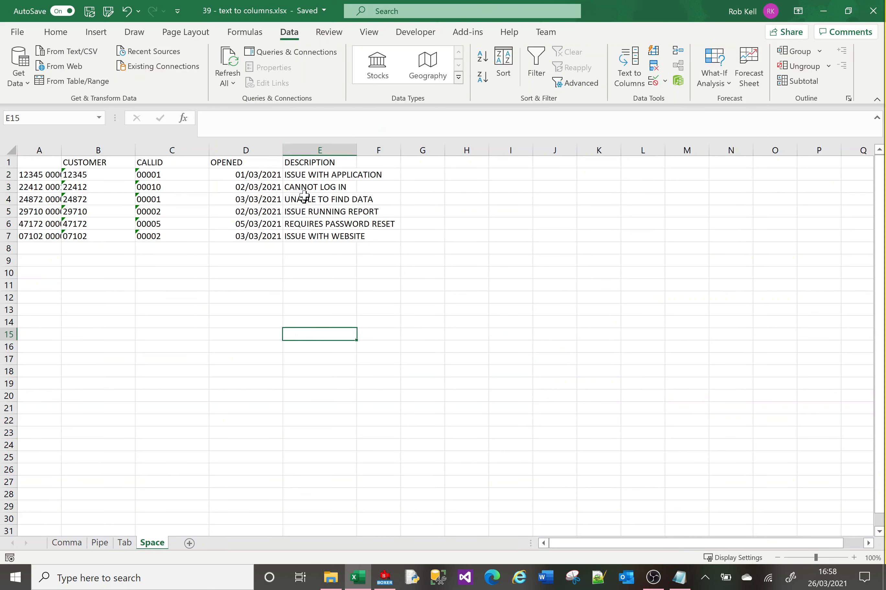
pyautogui.click(303, 176)
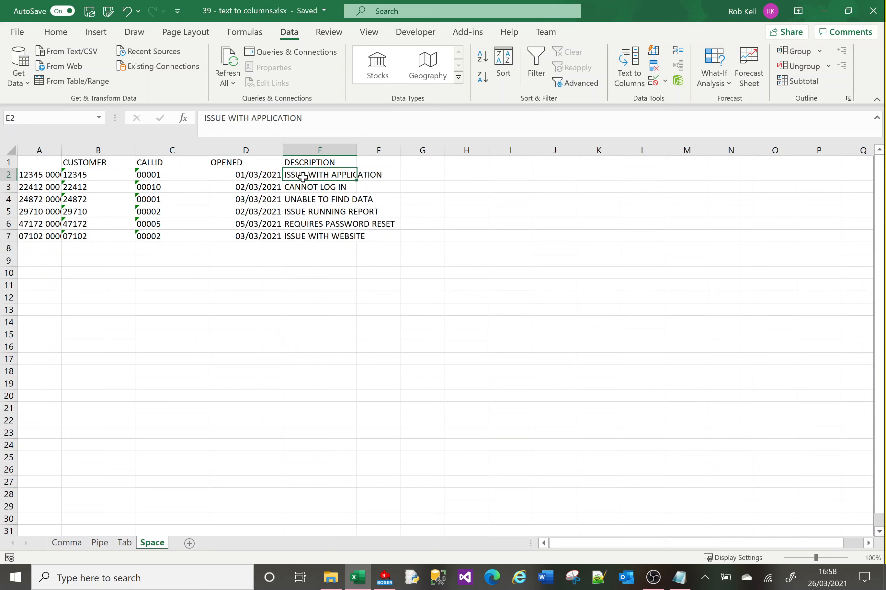